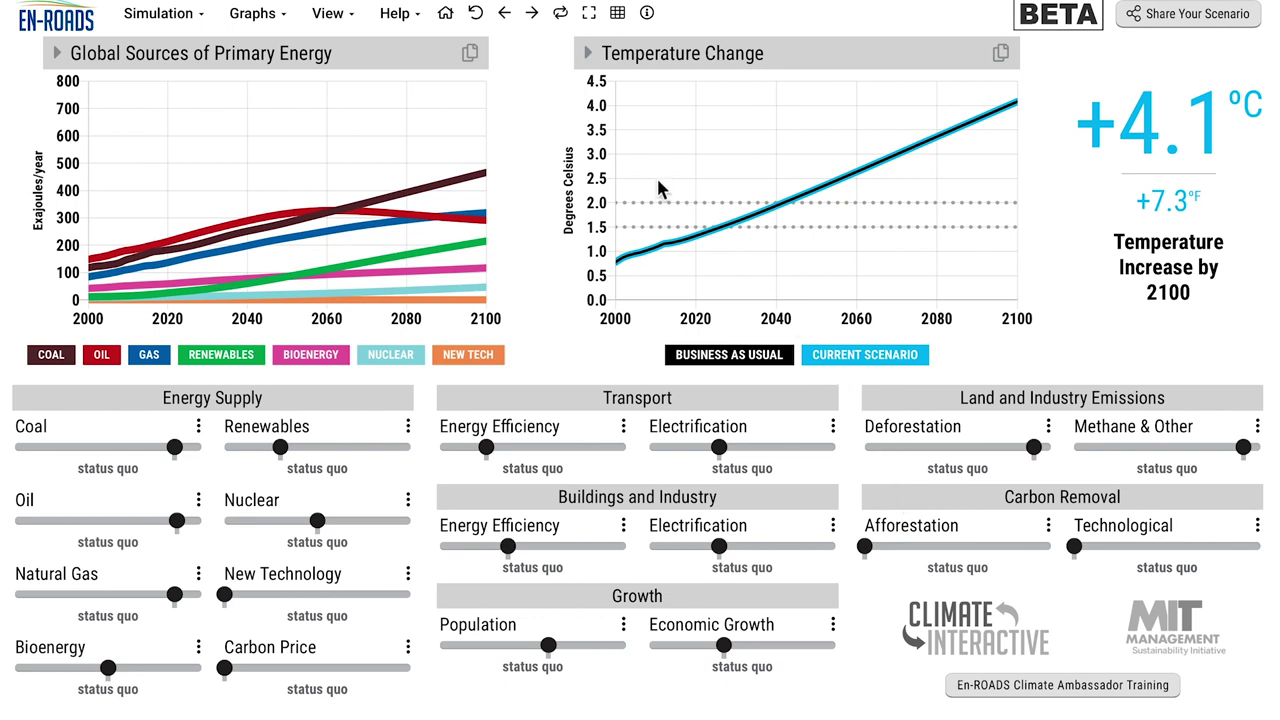
# Show Sources of Net CO2 Removals instead of primary energy sources, and Greenhouse Gas Net Emissions by Gas instead of temperature change
pyautogui.click(617, 12)
pyautogui.click(771, 283)
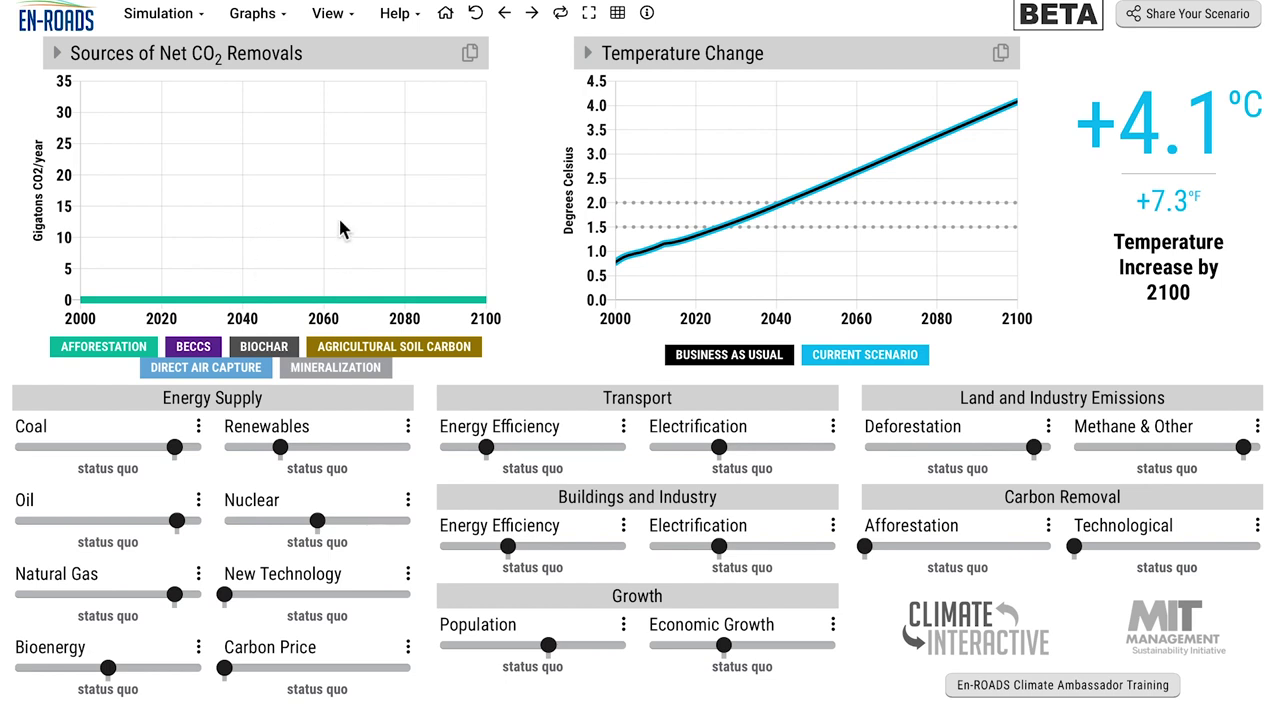
pyautogui.click(997, 547)
pyautogui.click(866, 548)
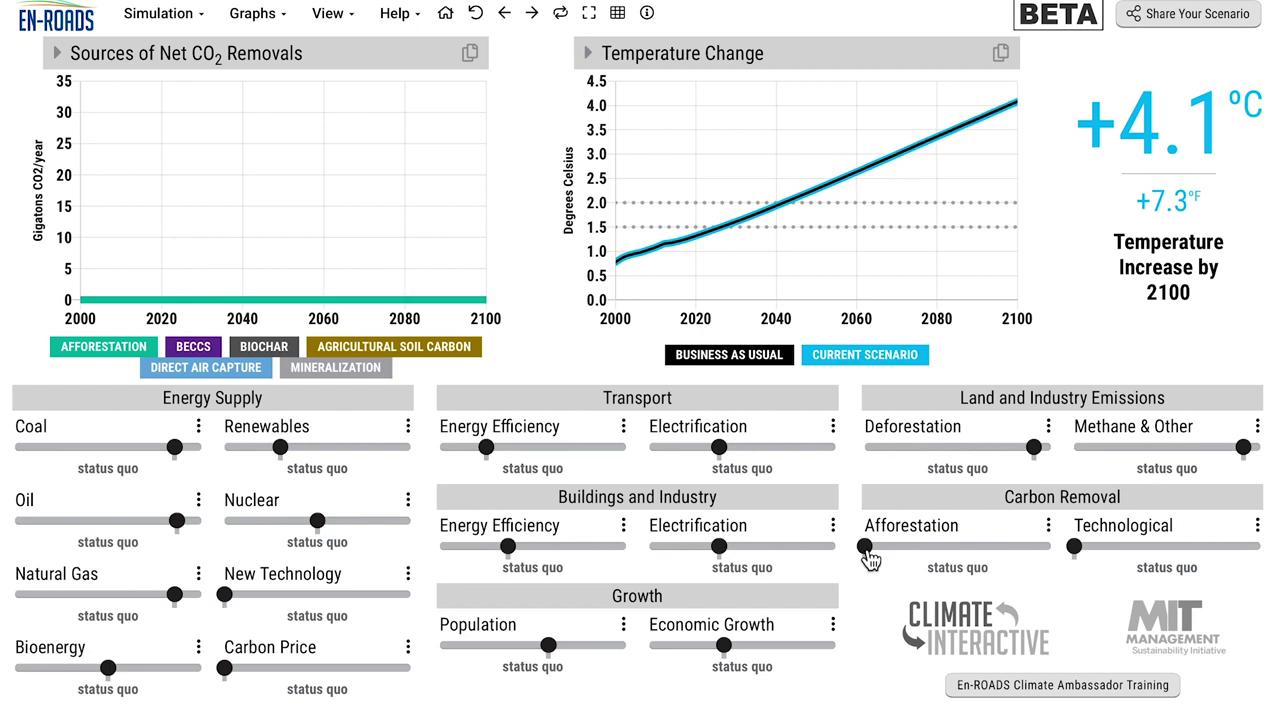
pyautogui.click(620, 22)
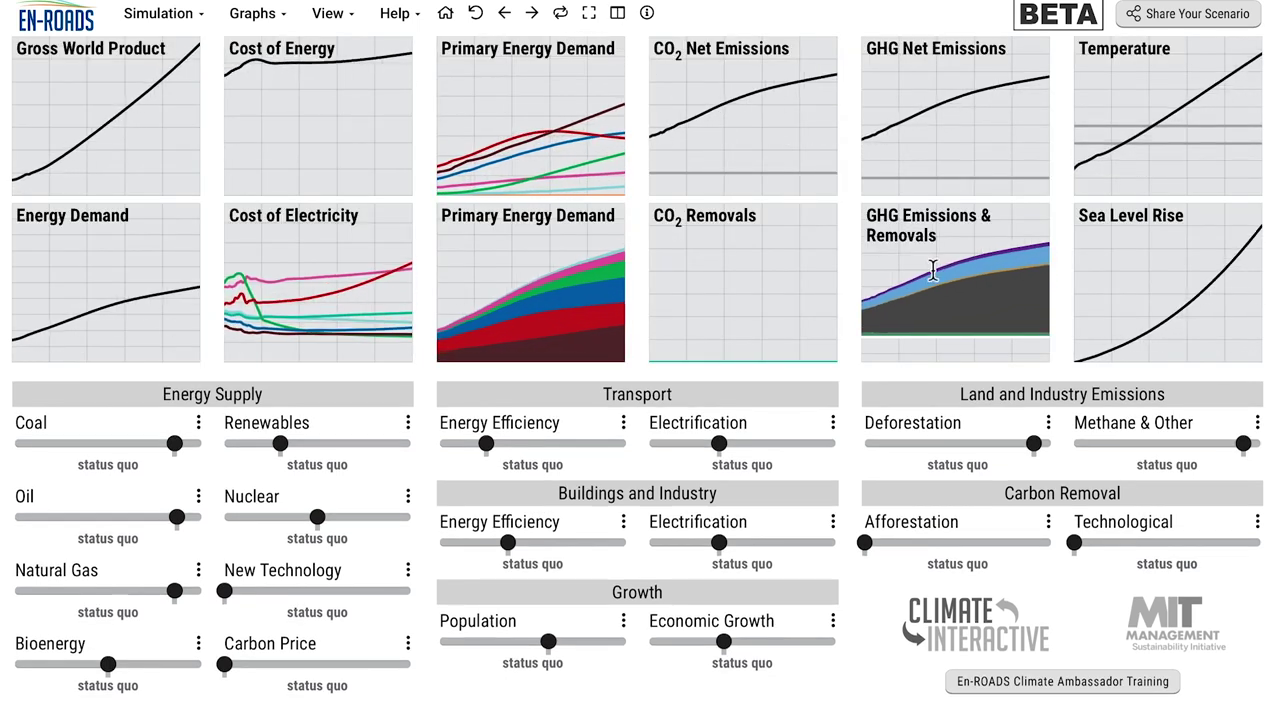
pyautogui.click(953, 296)
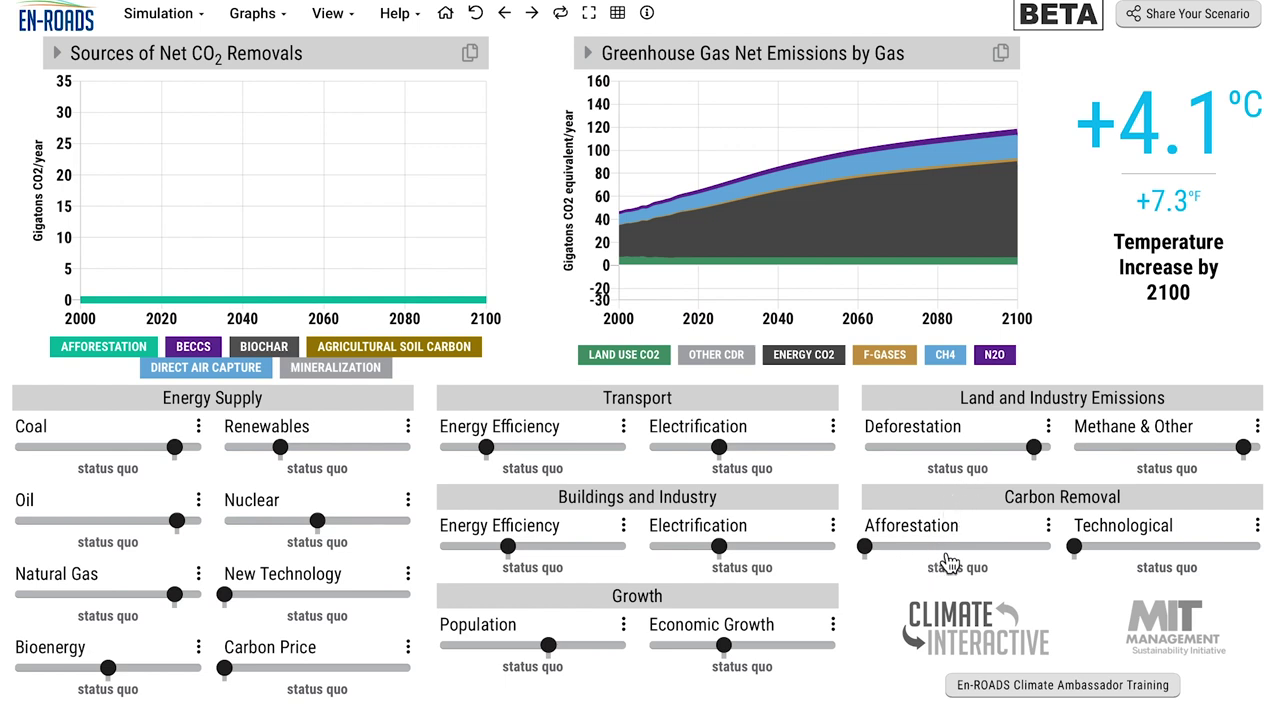
# Raise the Afforestation level under Carbon Removal from status quo to high growth
pyautogui.click(866, 547)
pyautogui.moveTo(868, 550); pyautogui.dragTo(820, 560)
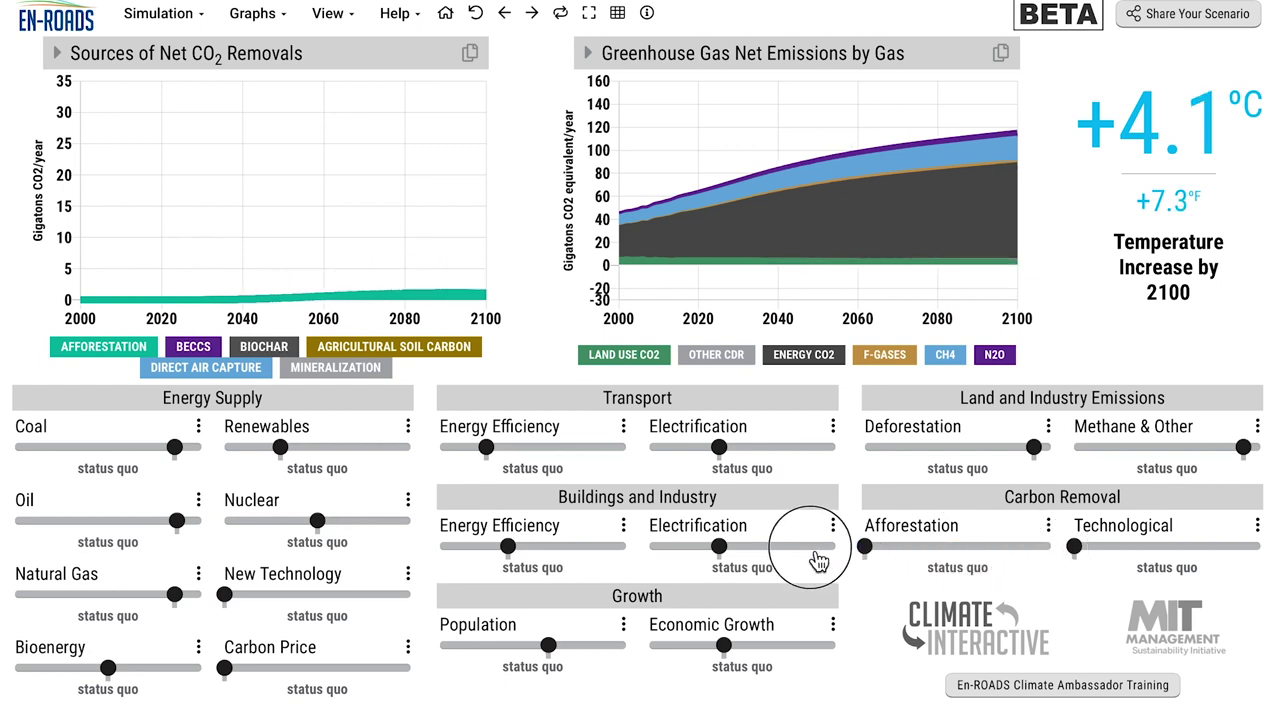
pyautogui.click(1050, 549)
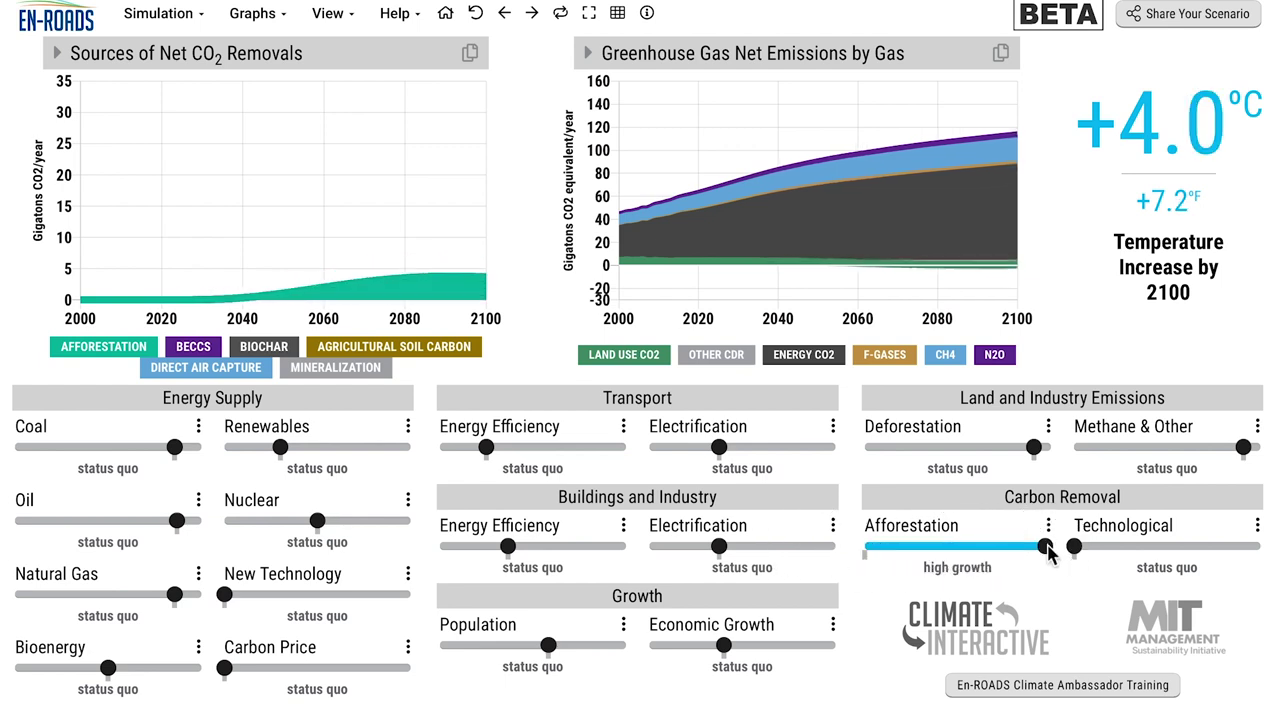
# Replay the last Afforestation change several times to compare its effect on both graphs
pyautogui.click(566, 22)
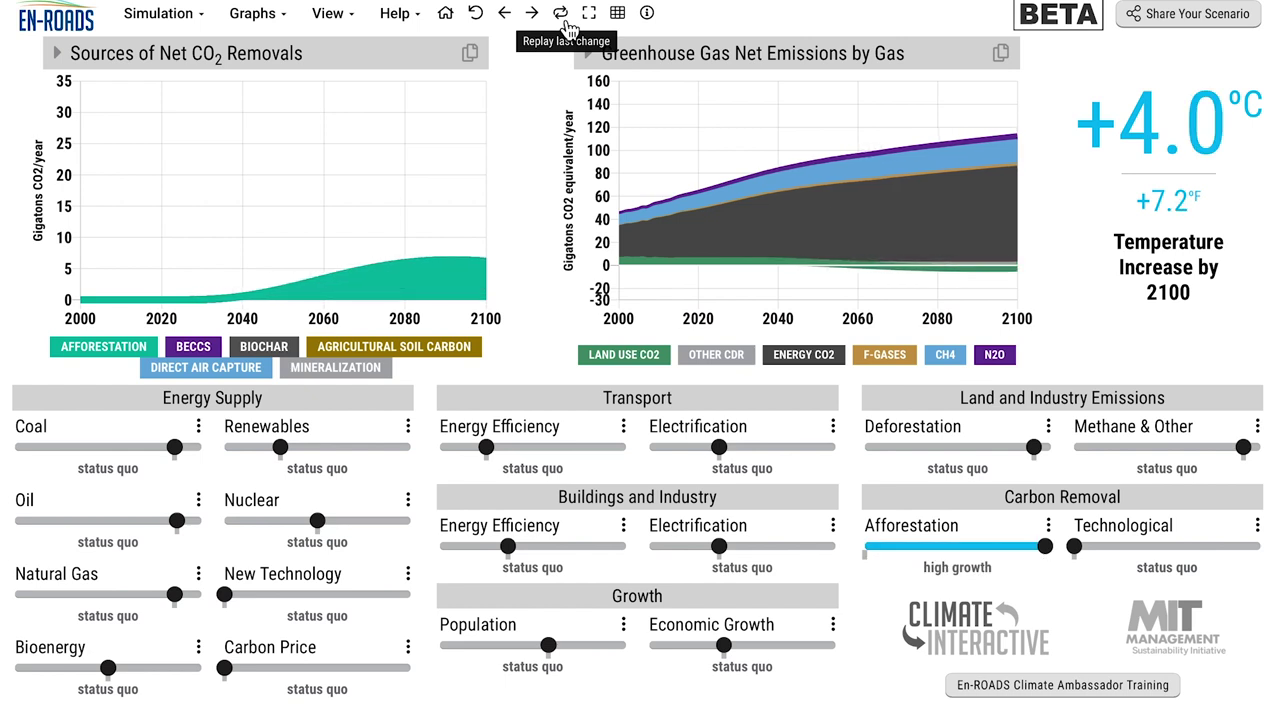
pyautogui.click(566, 22)
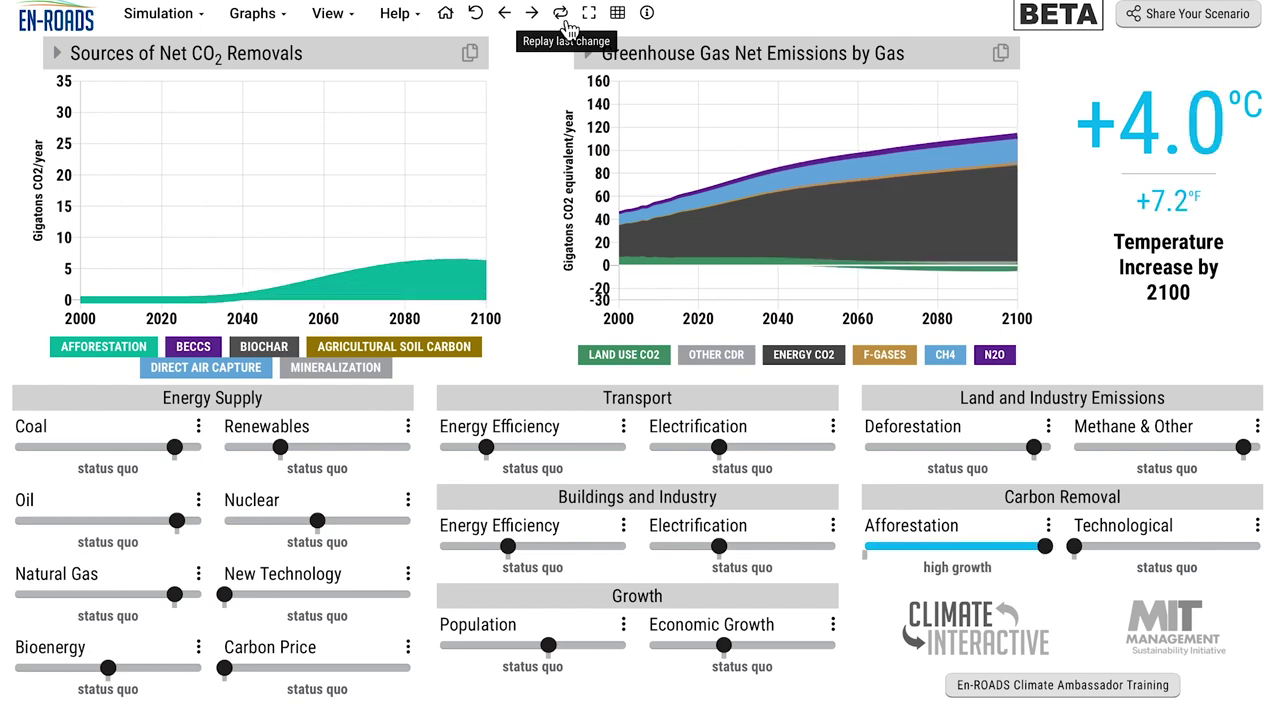
pyautogui.click(566, 22)
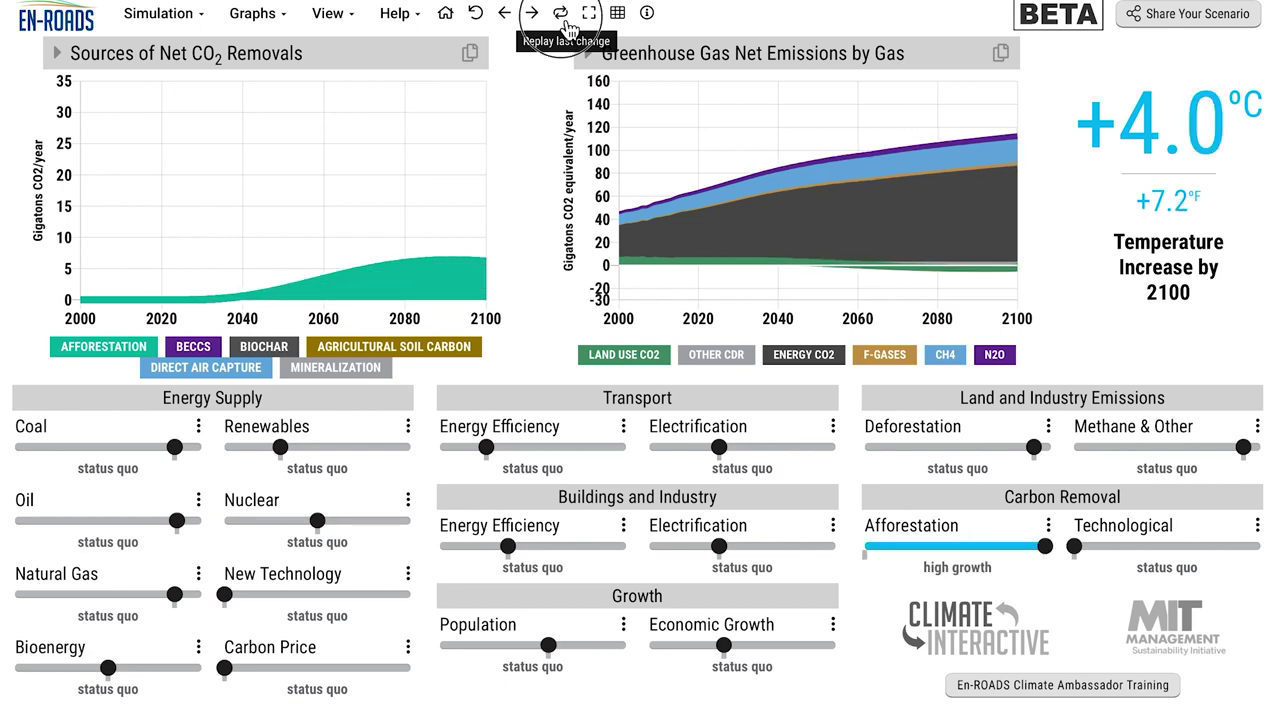
pyautogui.click(566, 22)
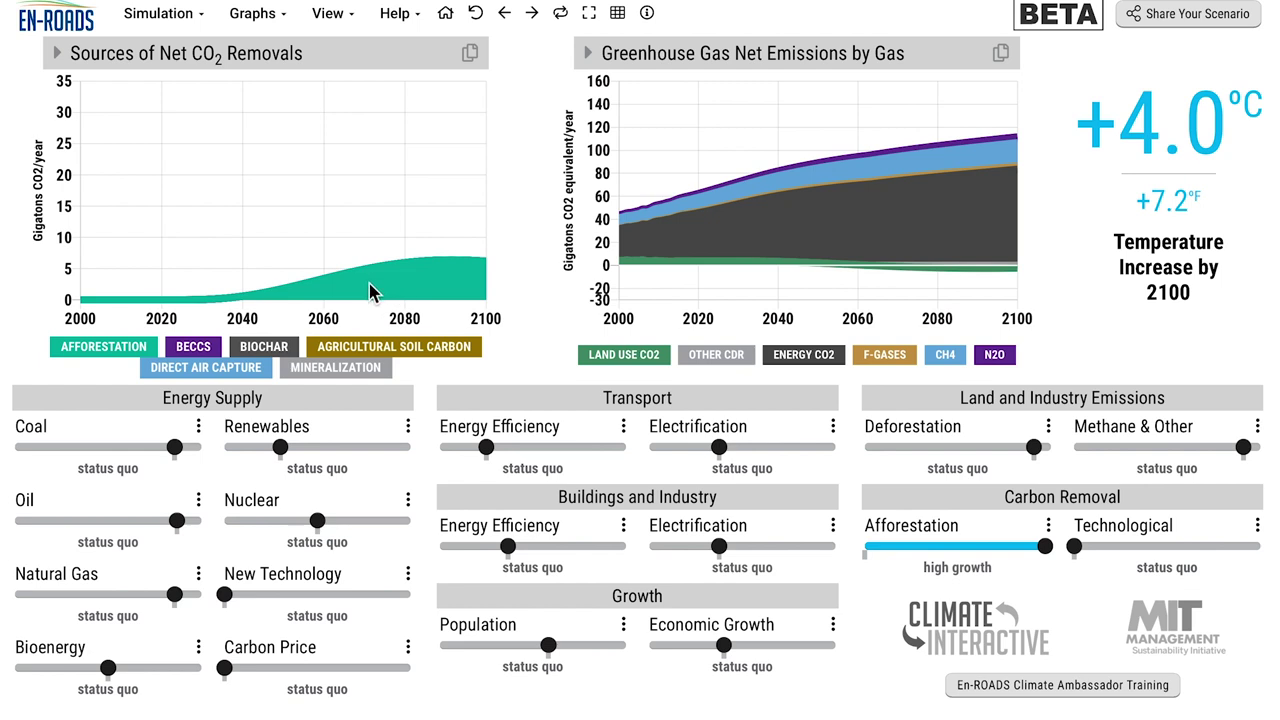
# Examine the Net Cumulative CO2 Emissions graph, and return that graph to Greenhouse Gas Net Emissions by Gas
pyautogui.click(754, 63)
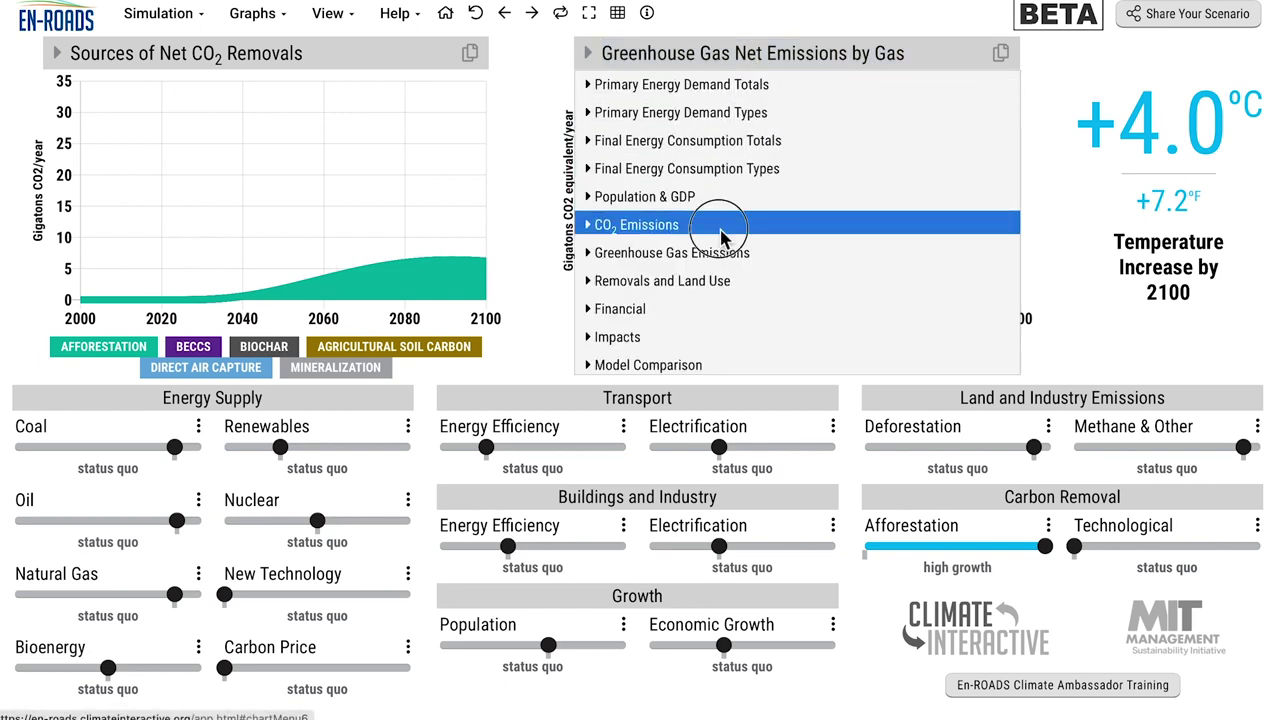
pyautogui.click(725, 238)
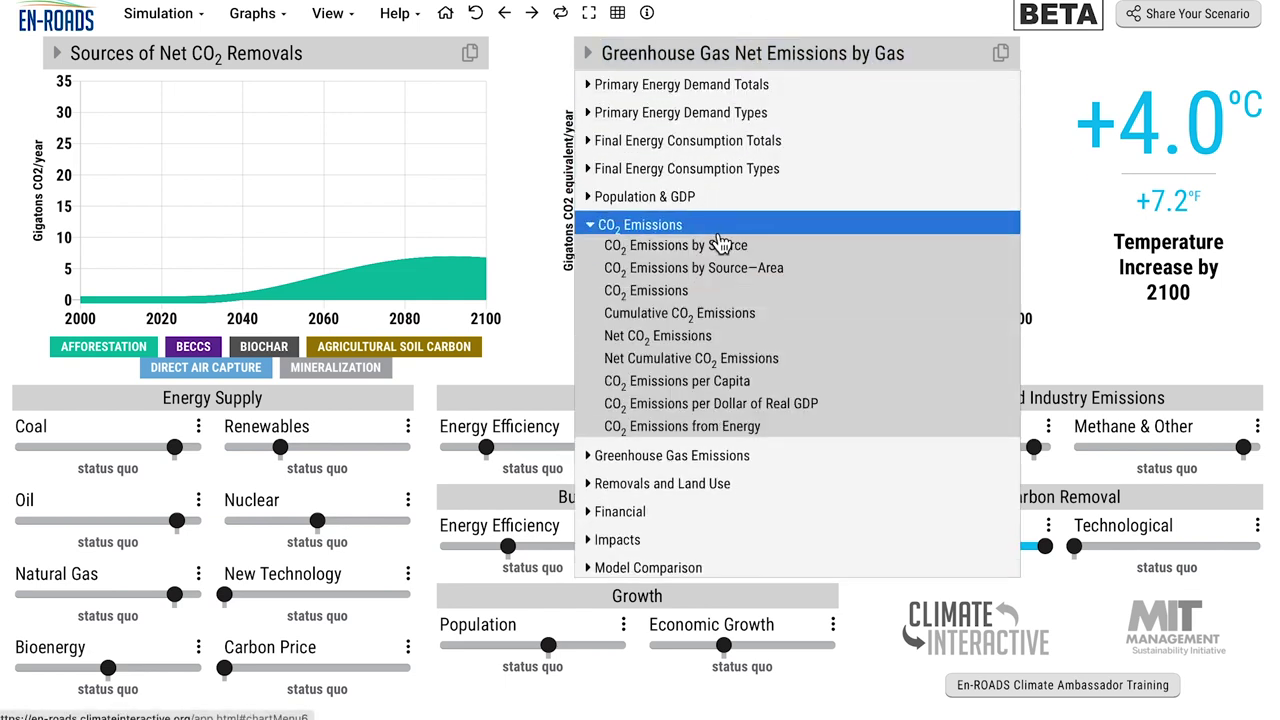
pyautogui.click(777, 360)
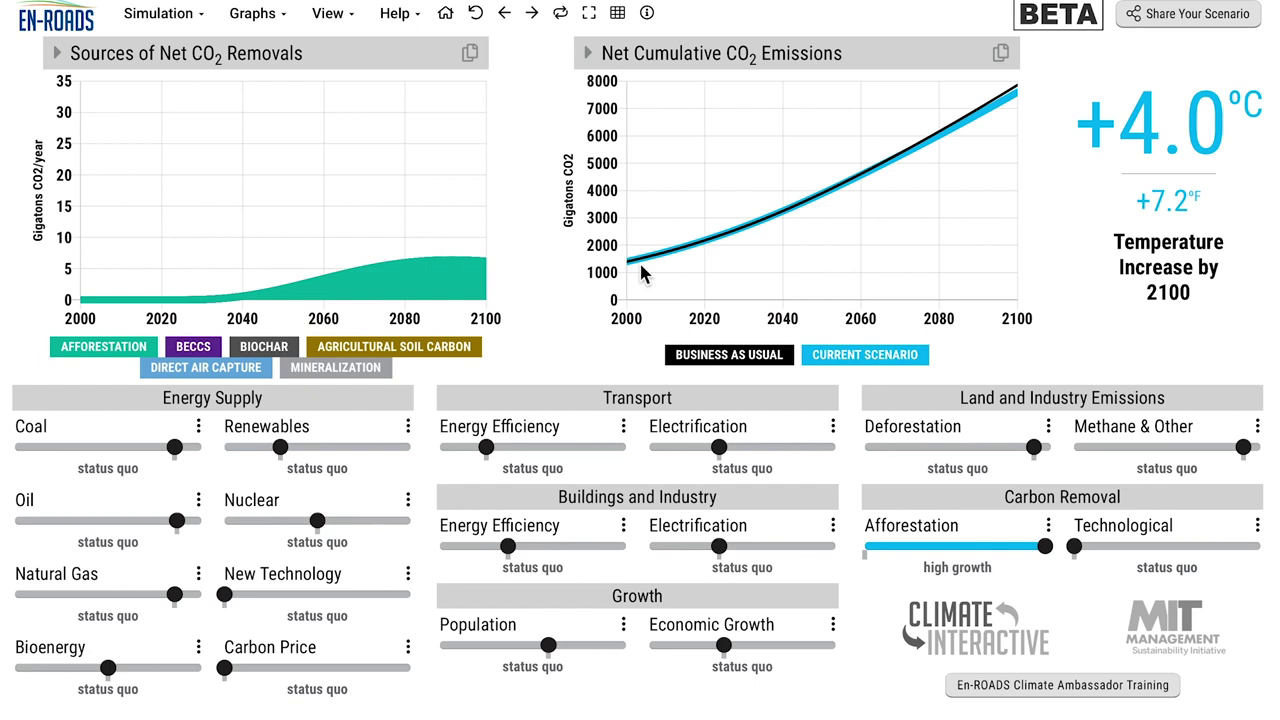
pyautogui.moveTo(636, 273)
pyautogui.moveTo(1024, 103)
pyautogui.click(620, 14)
pyautogui.click(941, 291)
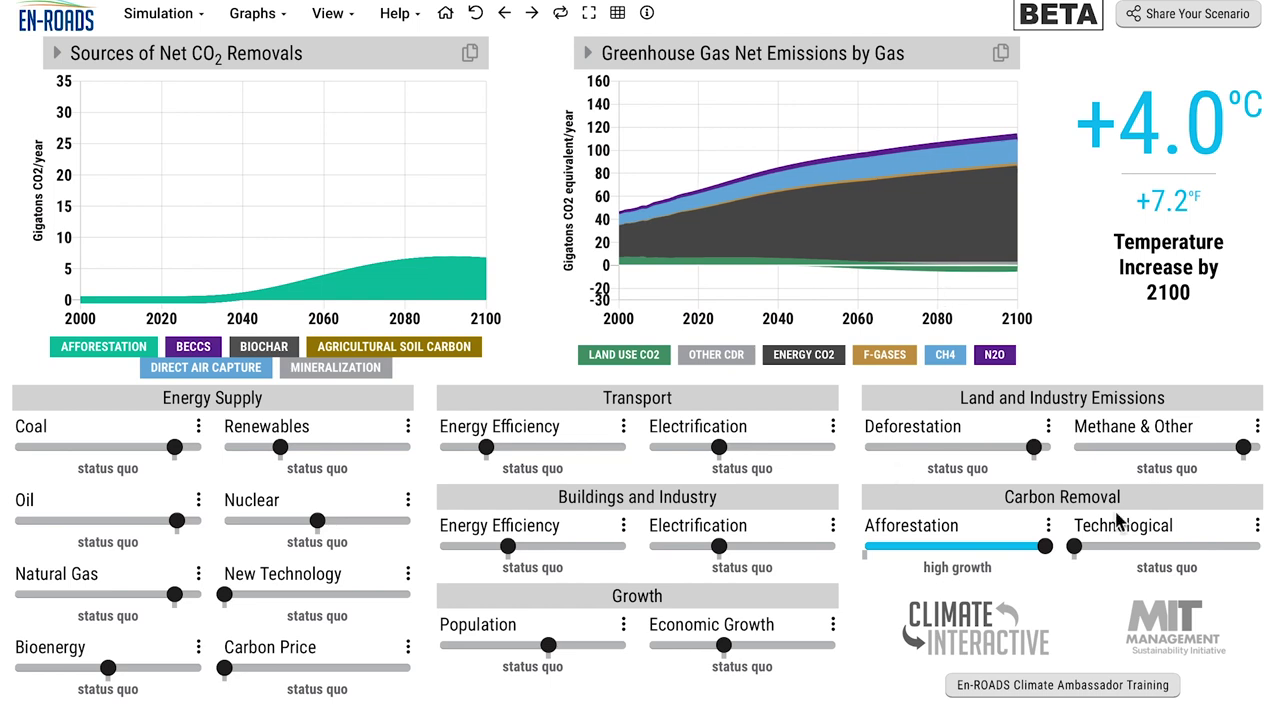
# Return Afforestation to status quo and open its detailed settings
pyautogui.moveTo(1043, 555); pyautogui.dragTo(849, 477)
pyautogui.click(1049, 526)
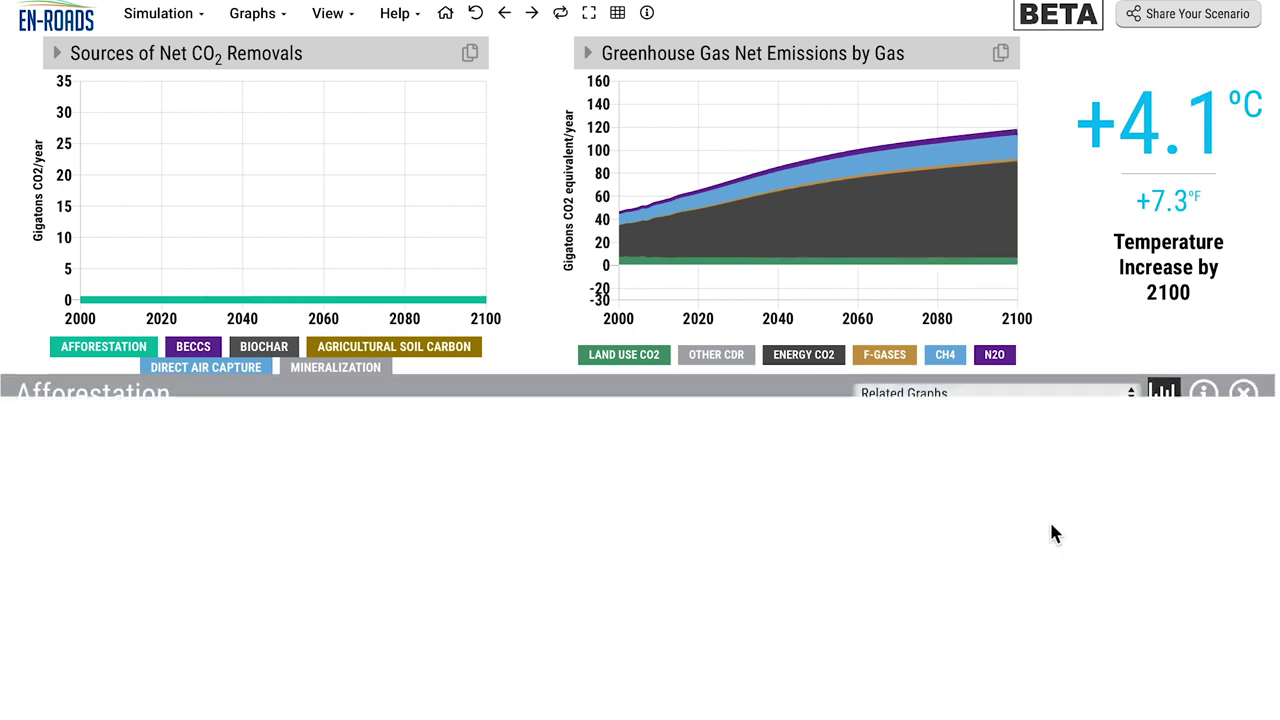
pyautogui.scroll(-1, 439, 590)
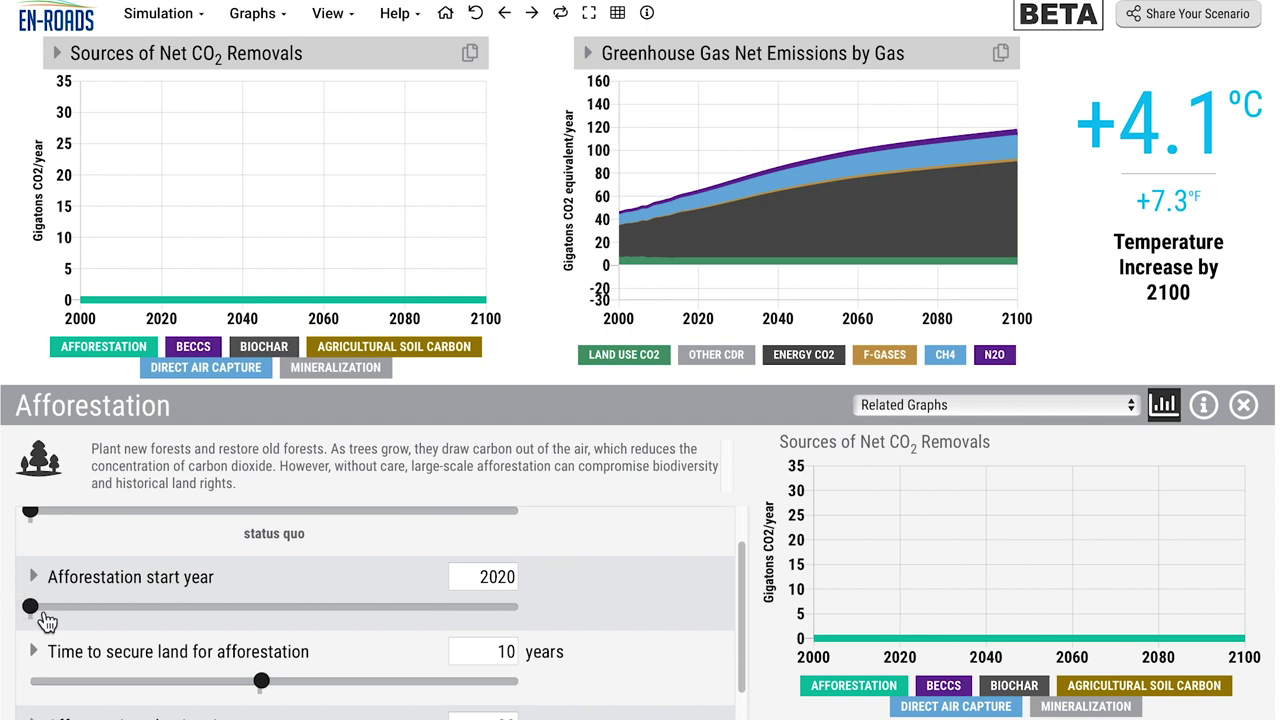
# Raise the percent of available land for afforestation to its maximum, leaving the start year at 2020
pyautogui.moveTo(32, 607)
pyautogui.mouseDown()
pyautogui.moveTo(249, 617)
pyautogui.moveTo(14, 622)
pyautogui.mouseUp()
pyautogui.scroll(-1, 237, 626)
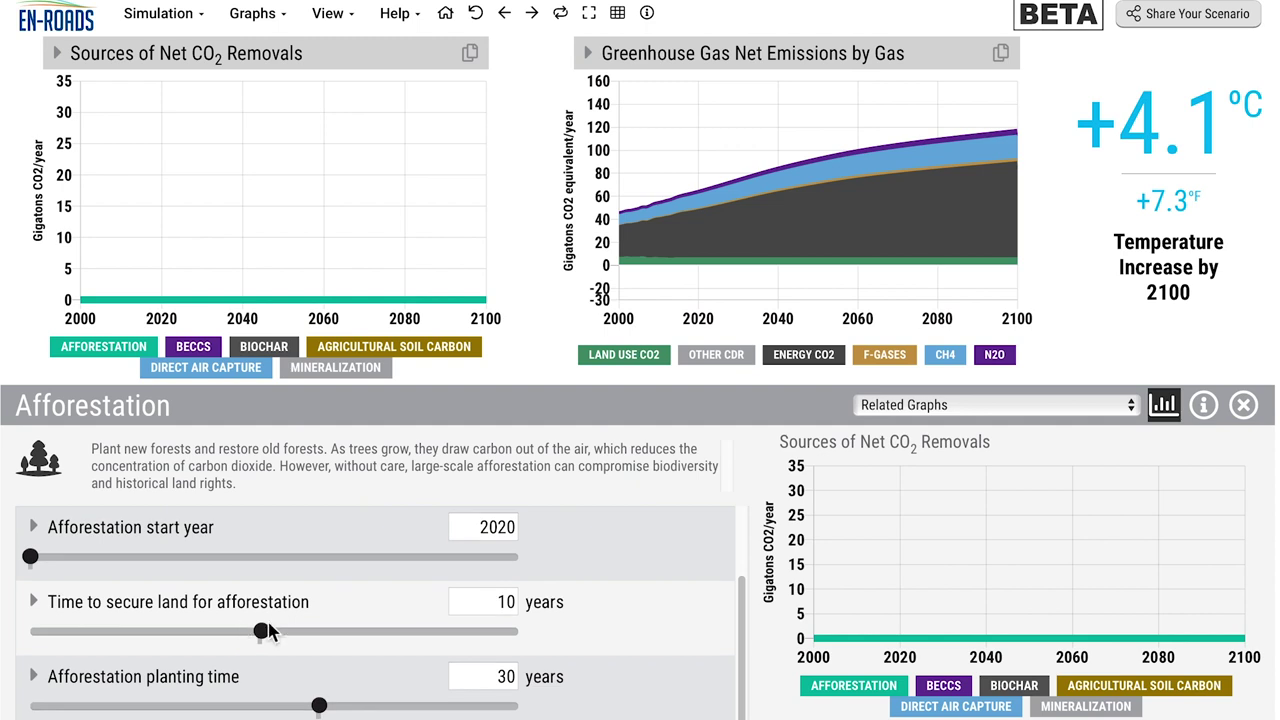
pyautogui.scroll(2, 267, 625)
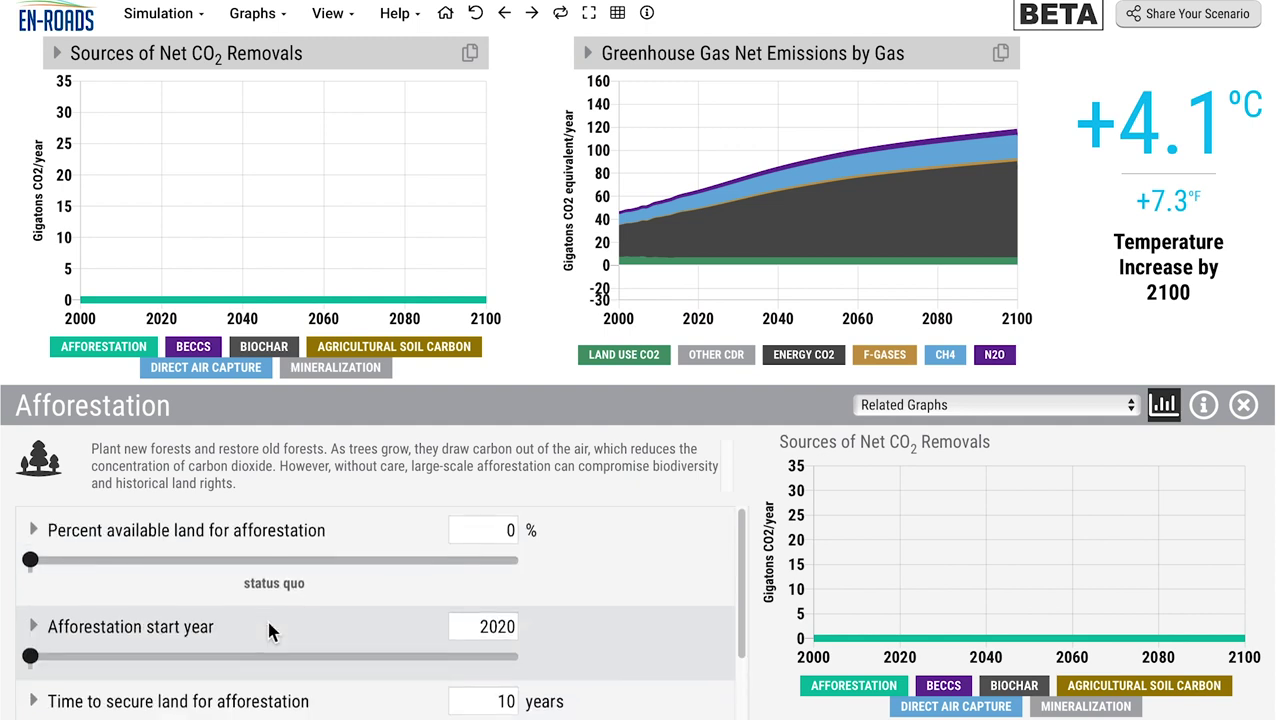
pyautogui.click(521, 566)
pyautogui.click(527, 562)
# Set the afforestation planting time to 10 years and the time to secure land to 5 years
pyautogui.scroll(-2, 603, 570)
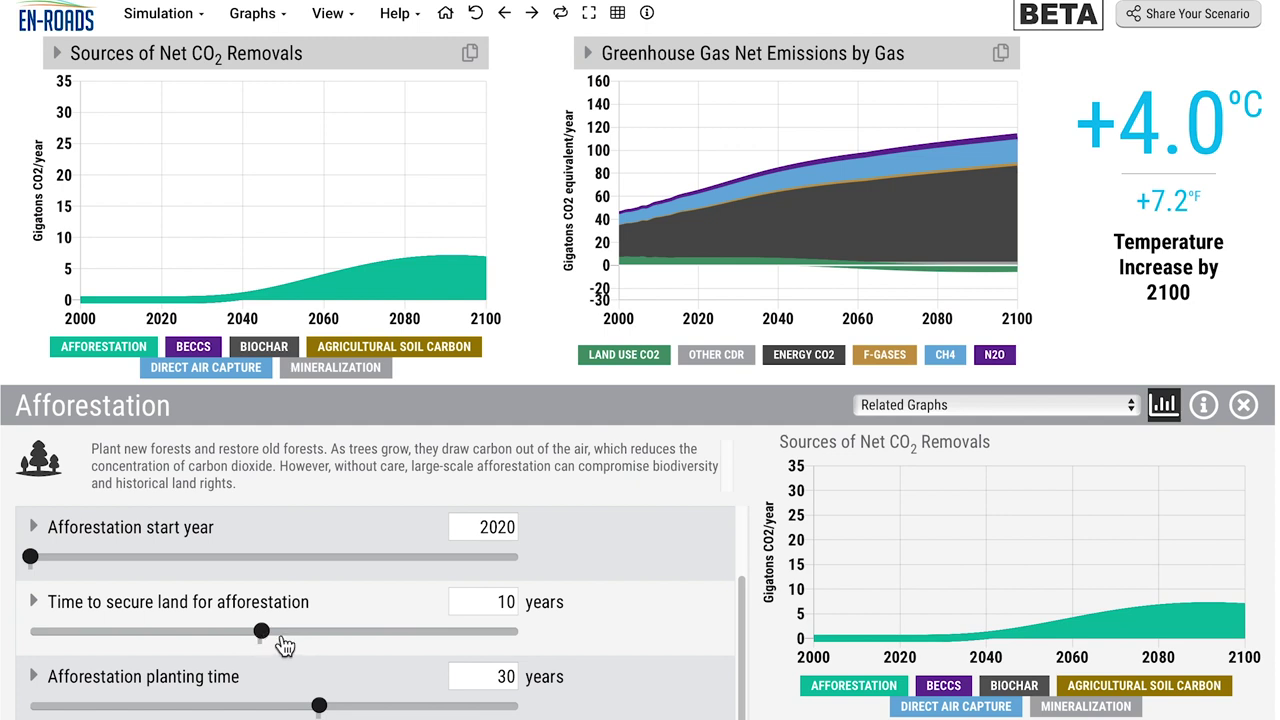
pyautogui.moveTo(262, 633)
pyautogui.mouseDown()
pyautogui.moveTo(42, 652)
pyautogui.moveTo(265, 642)
pyautogui.mouseUp()
pyautogui.moveTo(319, 705); pyautogui.dragTo(120, 705)
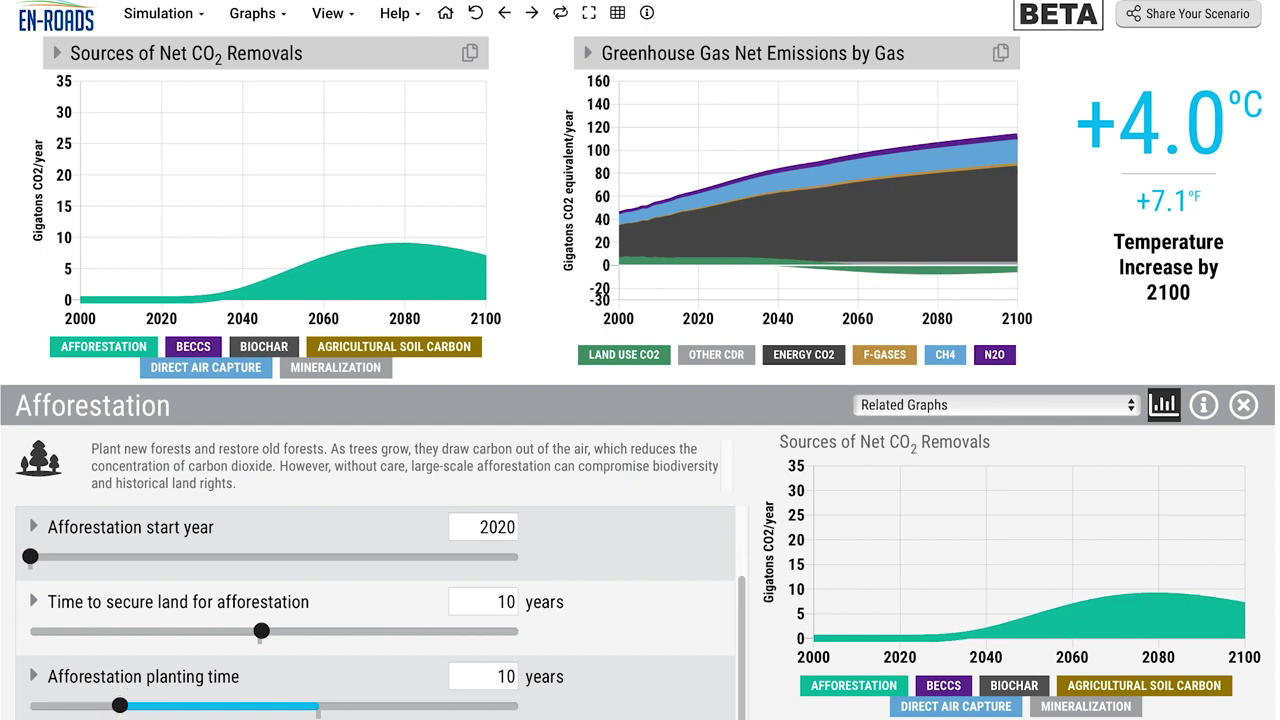
pyautogui.moveTo(261, 632); pyautogui.dragTo(137, 650)
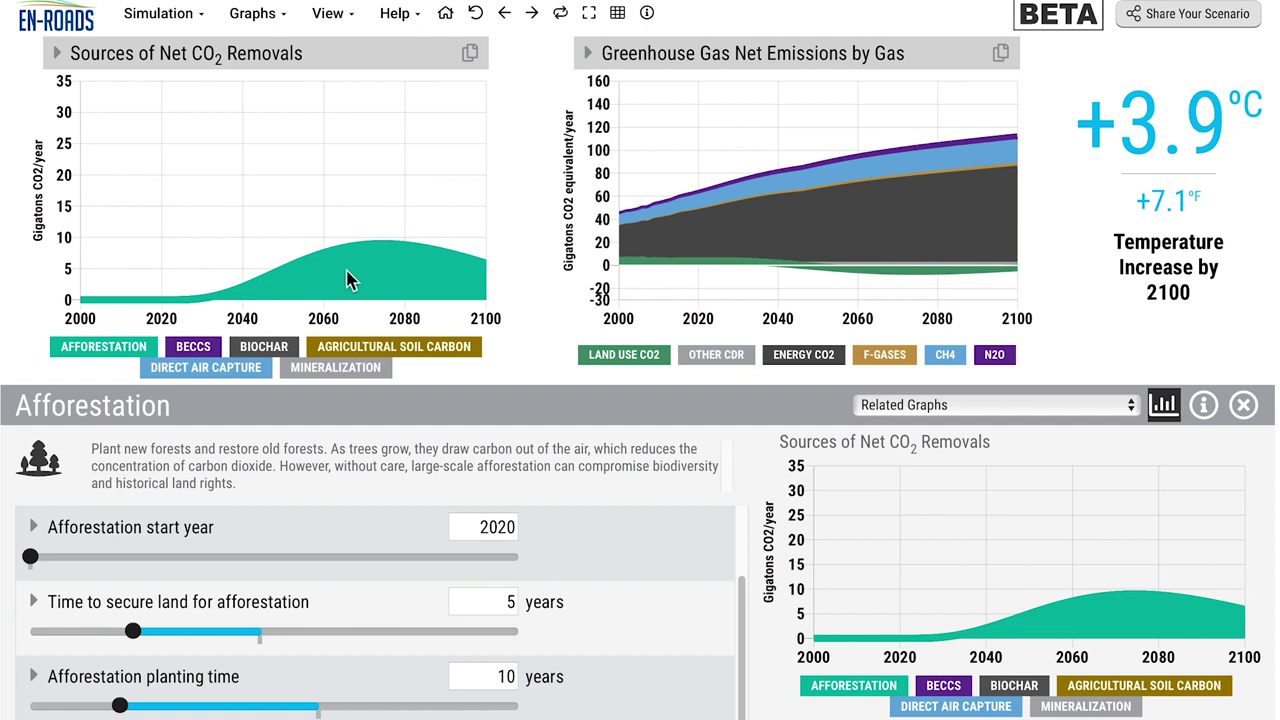
# Open the simulation assumptions and expand the afforestation settings
pyautogui.click(160, 13)
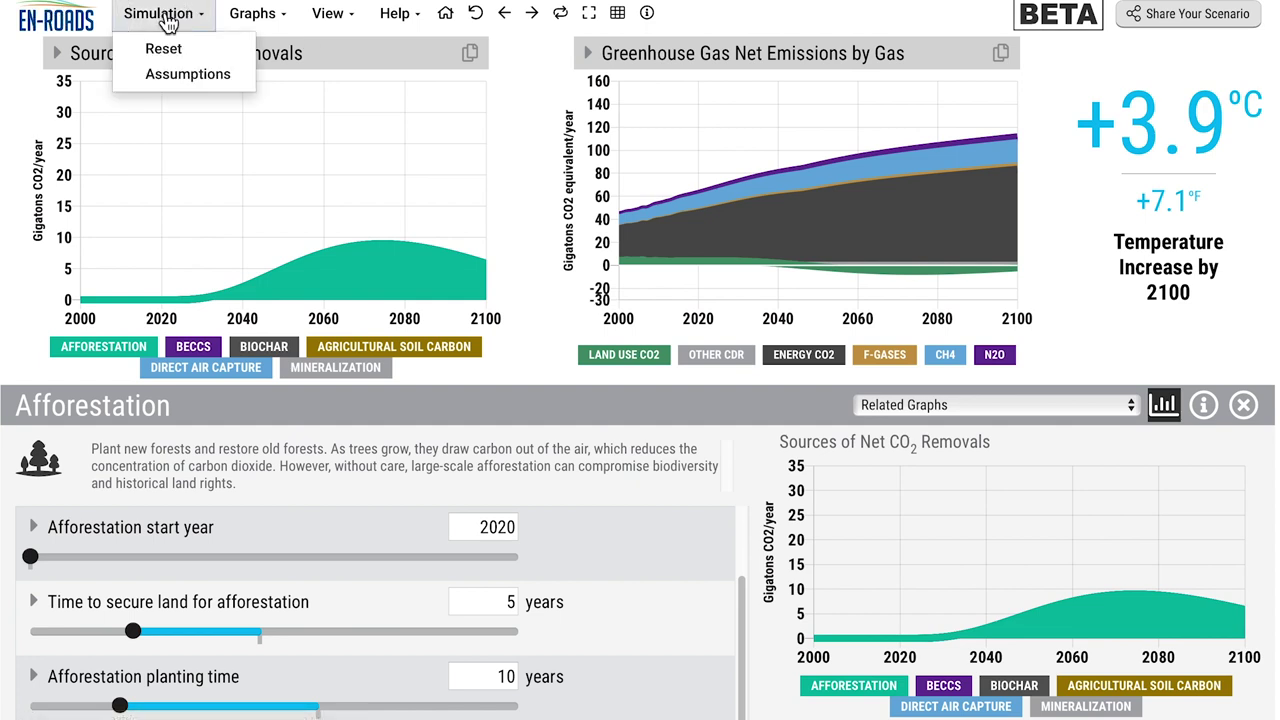
pyautogui.click(174, 76)
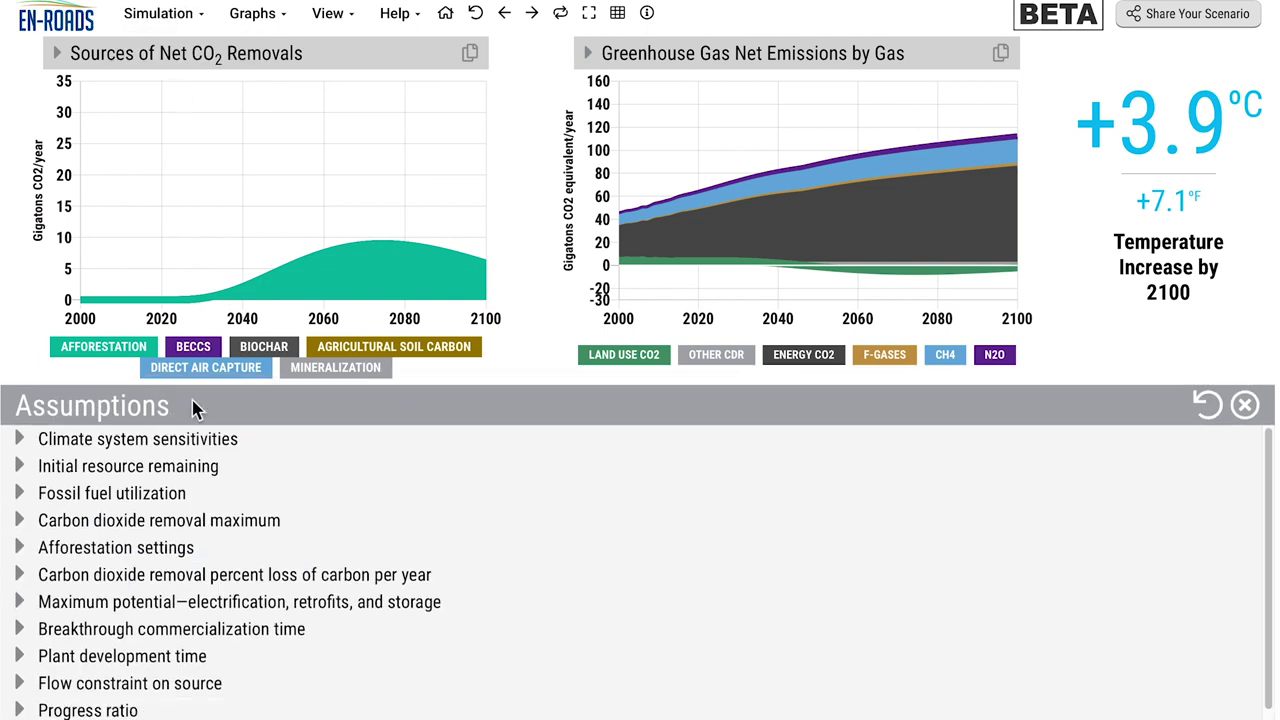
pyautogui.click(23, 549)
pyautogui.scroll(-3, 263, 606)
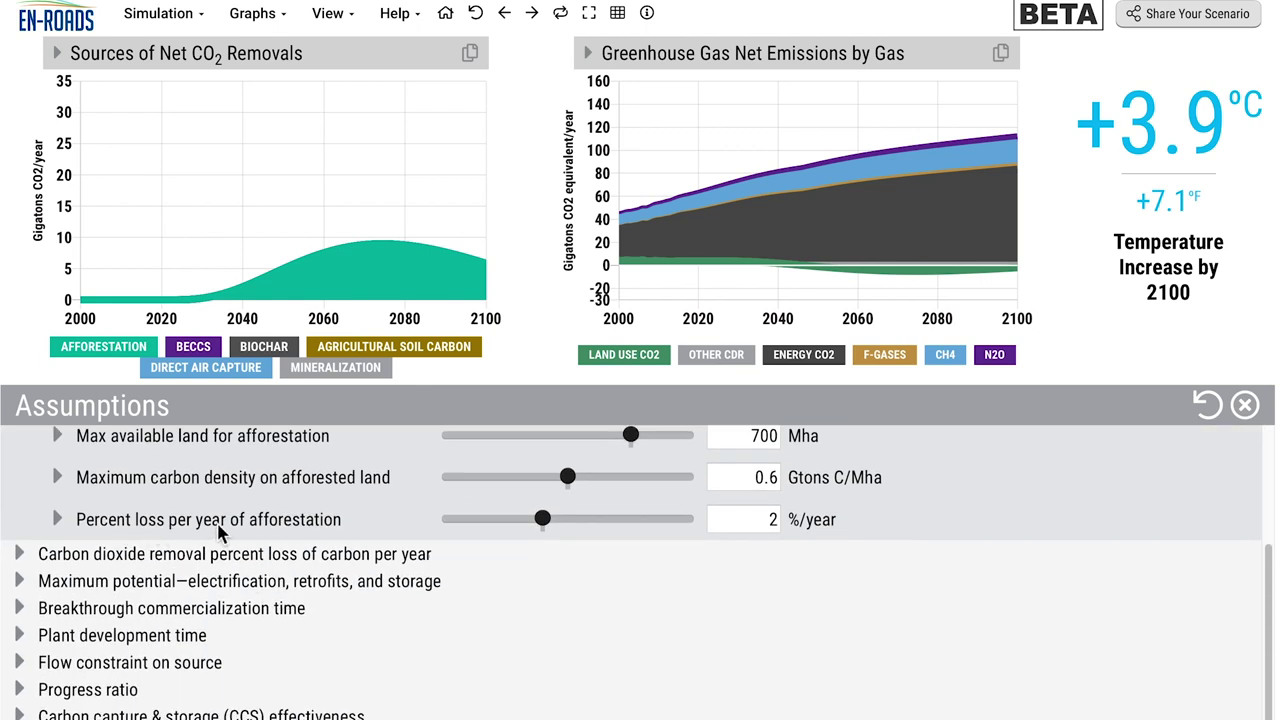
# Show the explanation for percent loss per year of afforestation and set the loss to 1.0 %/year
pyautogui.click(58, 521)
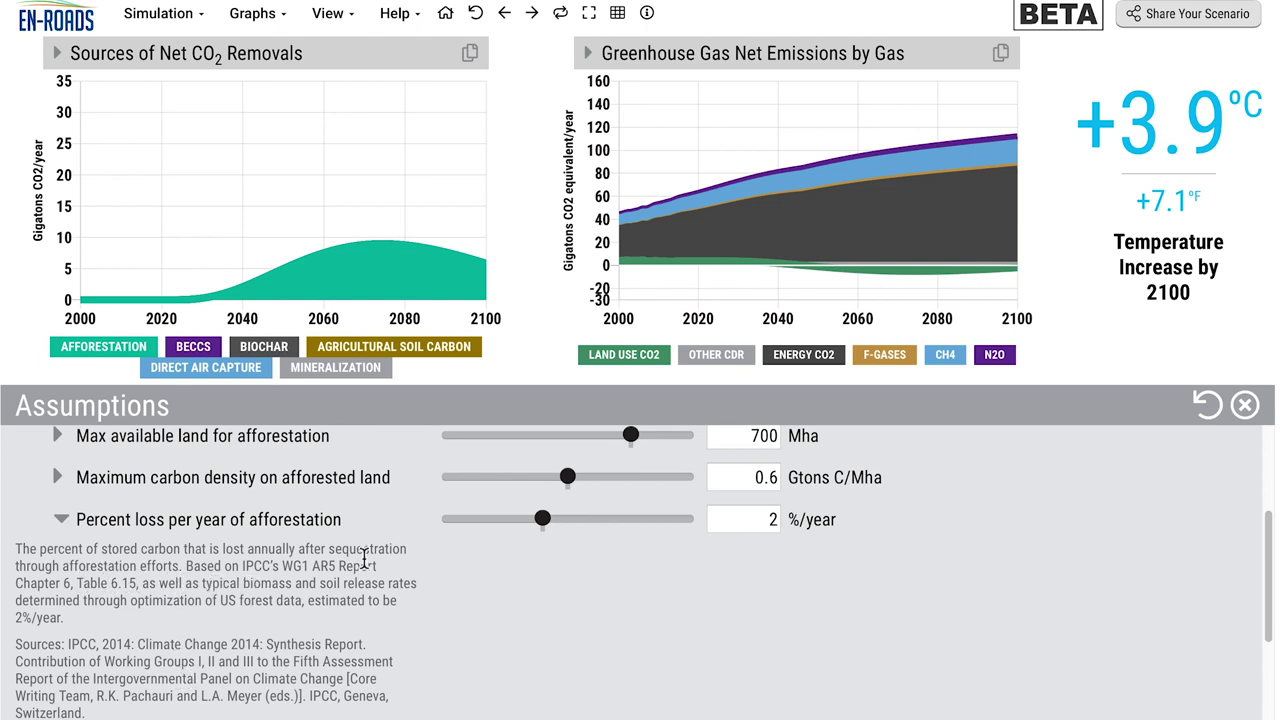
pyautogui.click(546, 524)
pyautogui.moveTo(548, 527); pyautogui.dragTo(500, 528)
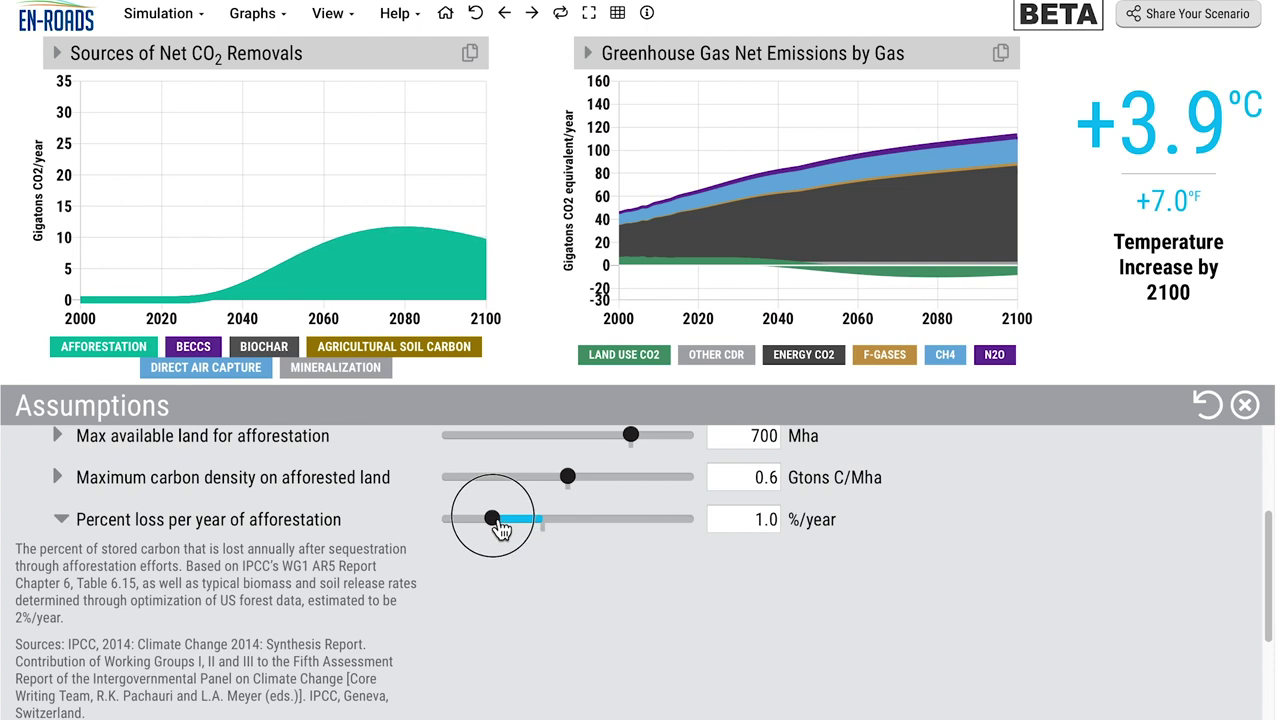
pyautogui.moveTo(500, 528)
pyautogui.mouseDown()
pyautogui.moveTo(551, 528)
pyautogui.moveTo(489, 530)
pyautogui.moveTo(503, 530)
pyautogui.mouseUp()
# Set the afforestation growth time to 60 years and the max available land for afforestation to 900 Mha
pyautogui.scroll(3, 517, 543)
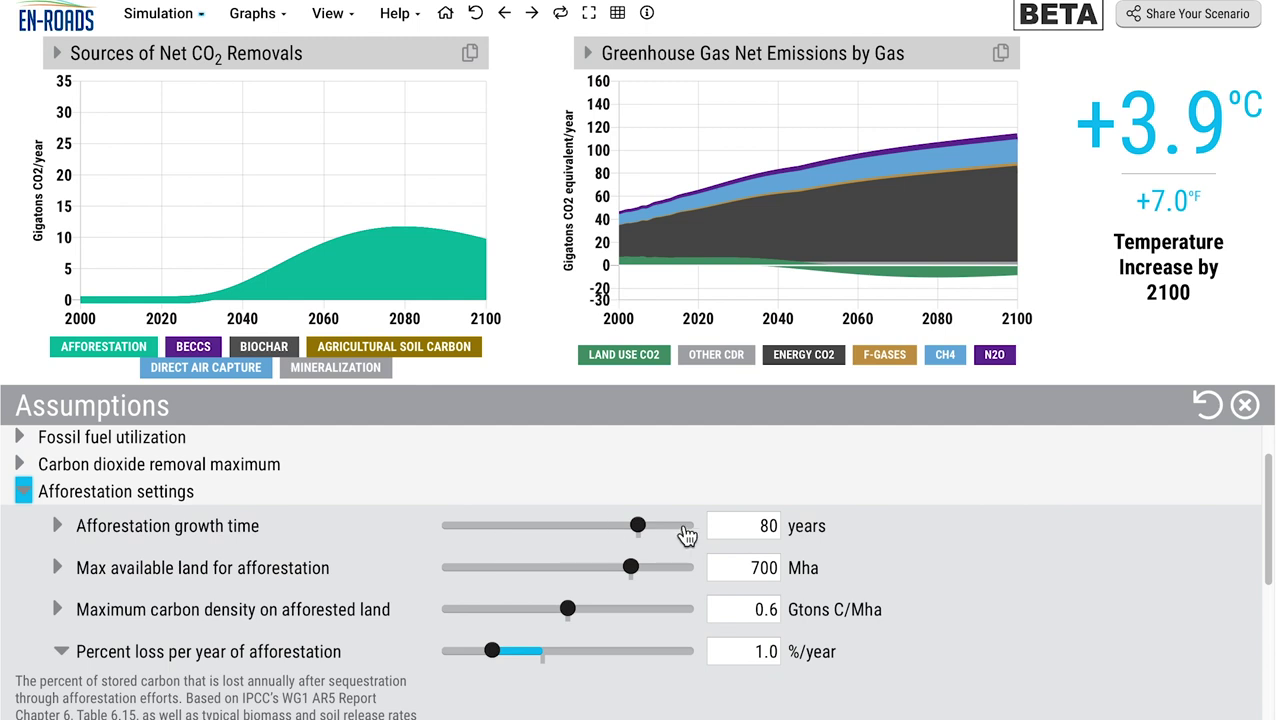
pyautogui.moveTo(645, 530); pyautogui.dragTo(595, 534)
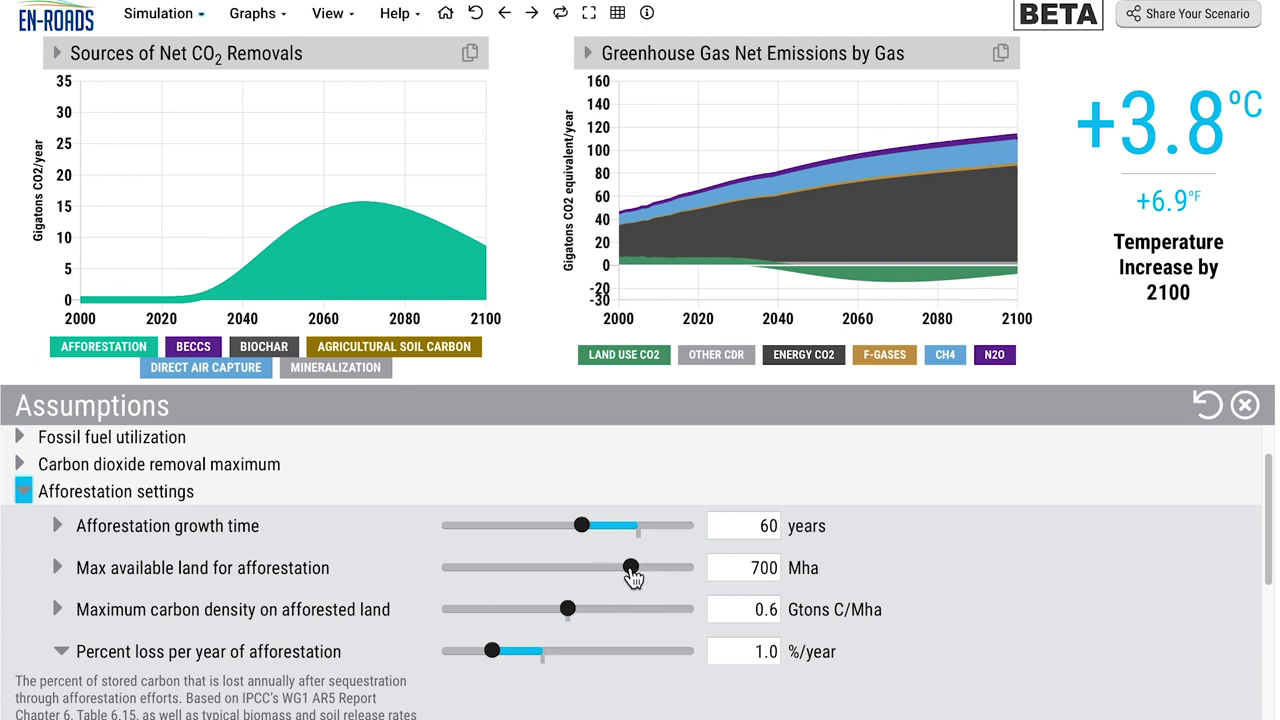
pyautogui.moveTo(632, 572); pyautogui.dragTo(708, 572)
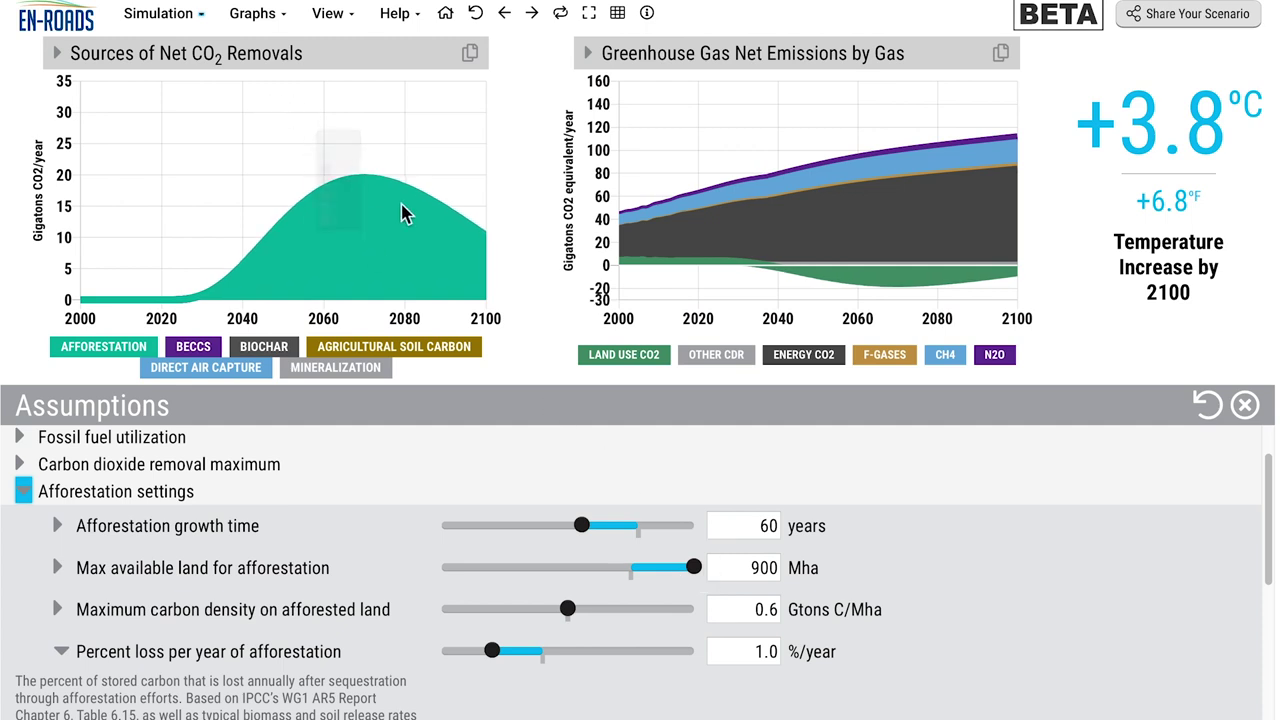
# Read the explanation of max available land for afforestation and highlight its estimated annual CO2 removal range
pyautogui.moveTo(368, 188)
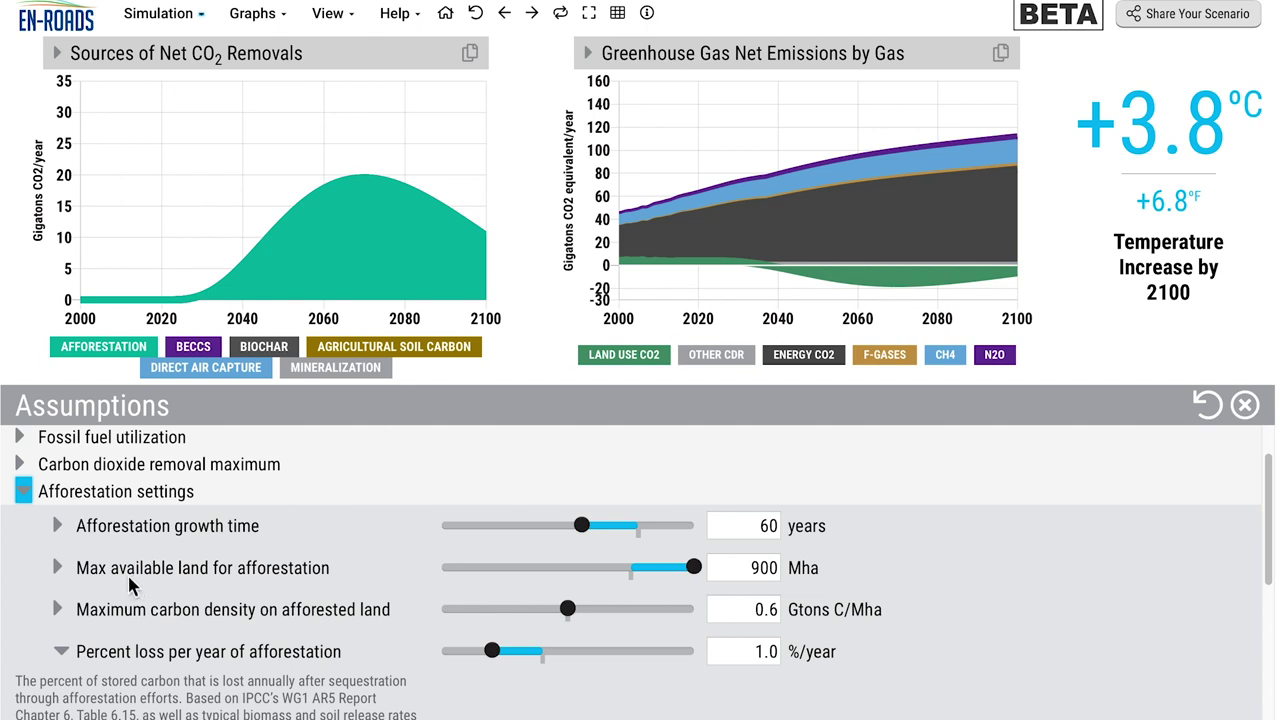
pyautogui.click(60, 569)
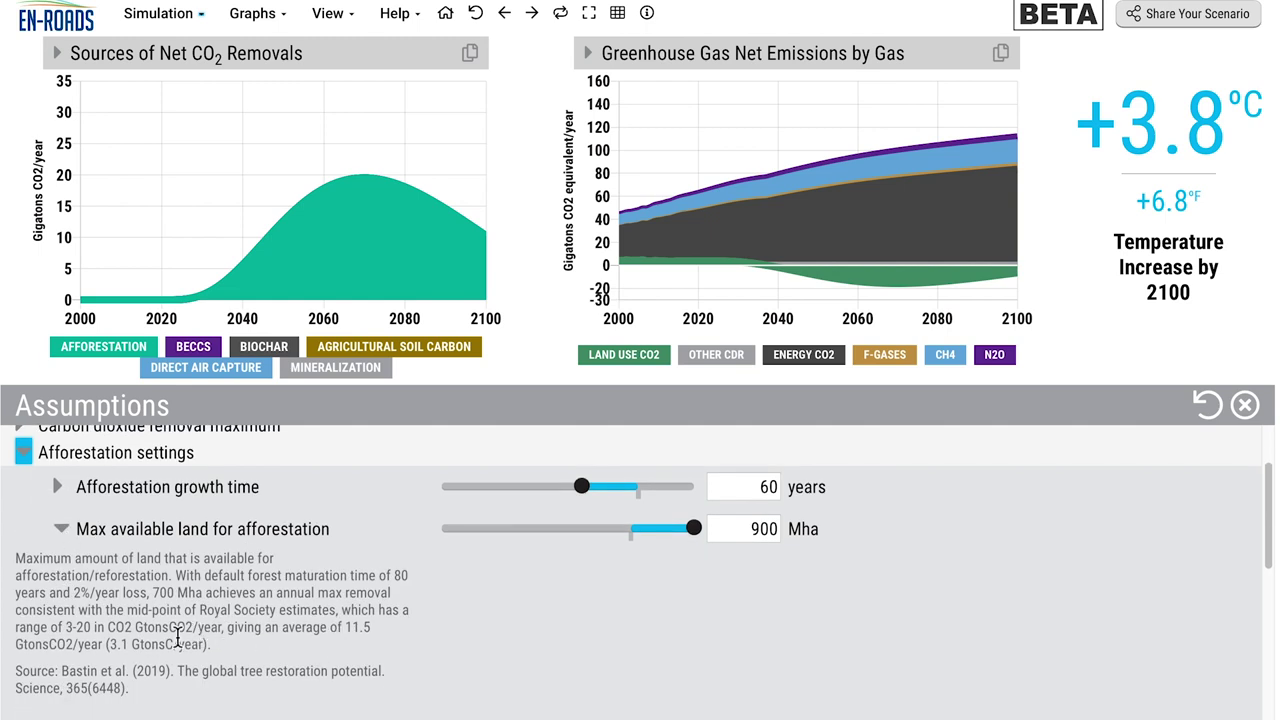
pyautogui.moveTo(65, 627); pyautogui.dragTo(222, 630)
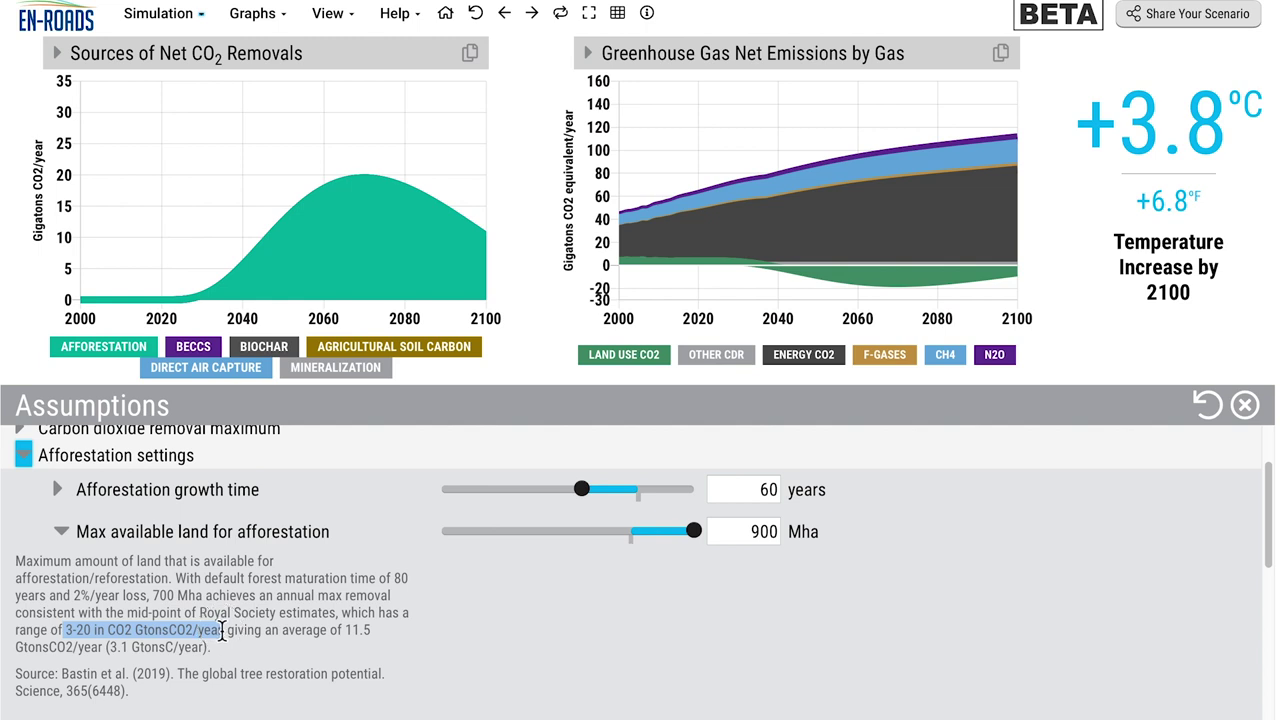
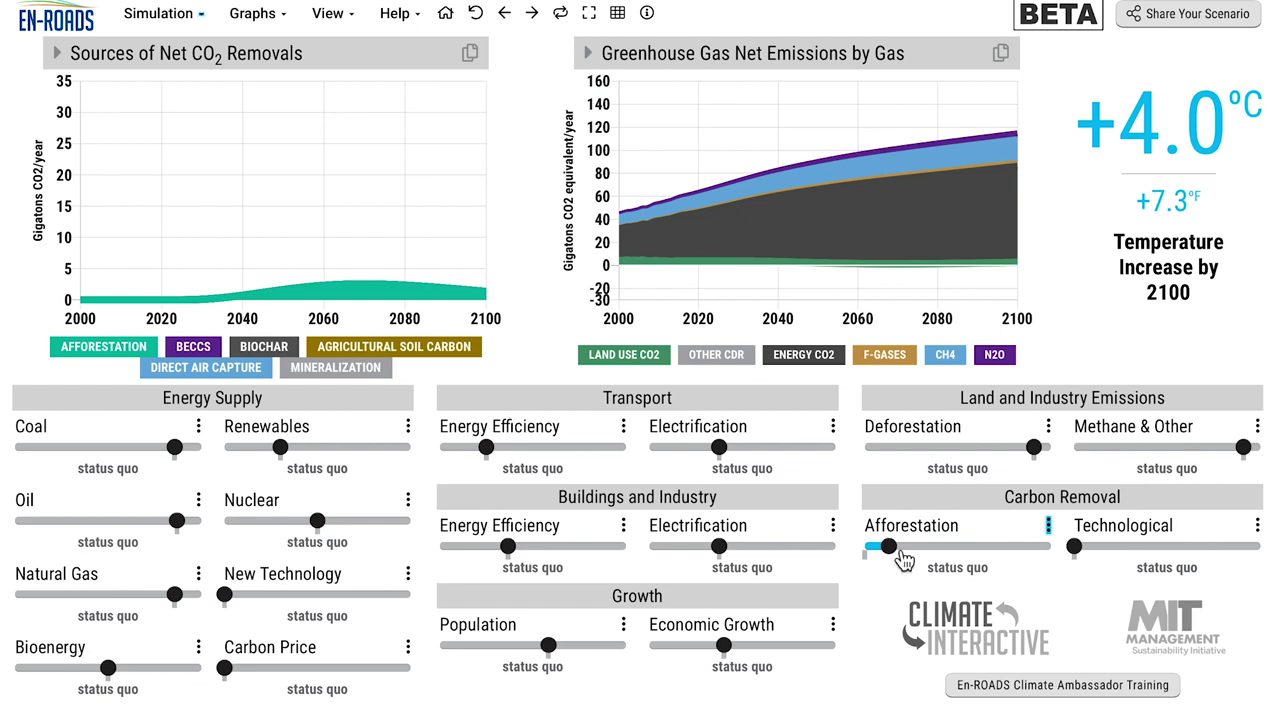
# Raise Afforestation under Carbon Removal back to its maximum, high growth
pyautogui.click(898, 556)
pyautogui.moveTo(898, 556); pyautogui.dragTo(1068, 556)
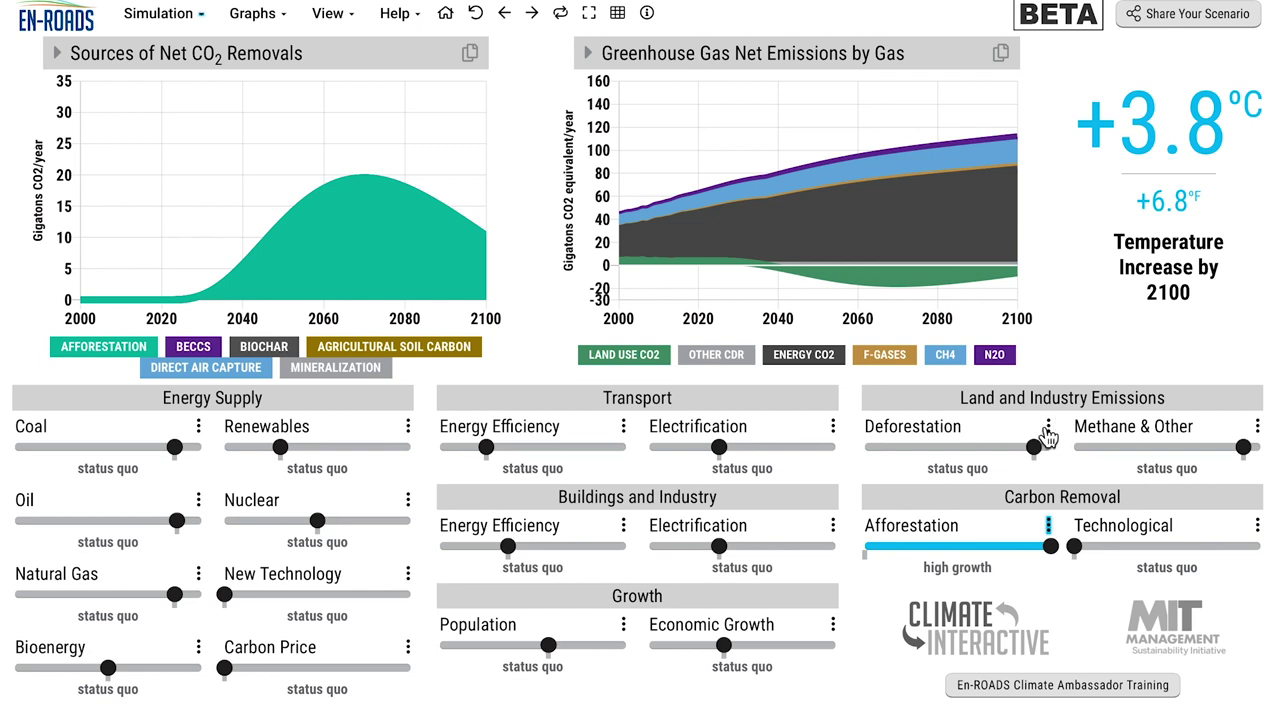
# Display the Net Cumulative CO2 Emissions graph in place of the emissions by gas graph and inspect both scenario curves at 2100
pyautogui.click(792, 62)
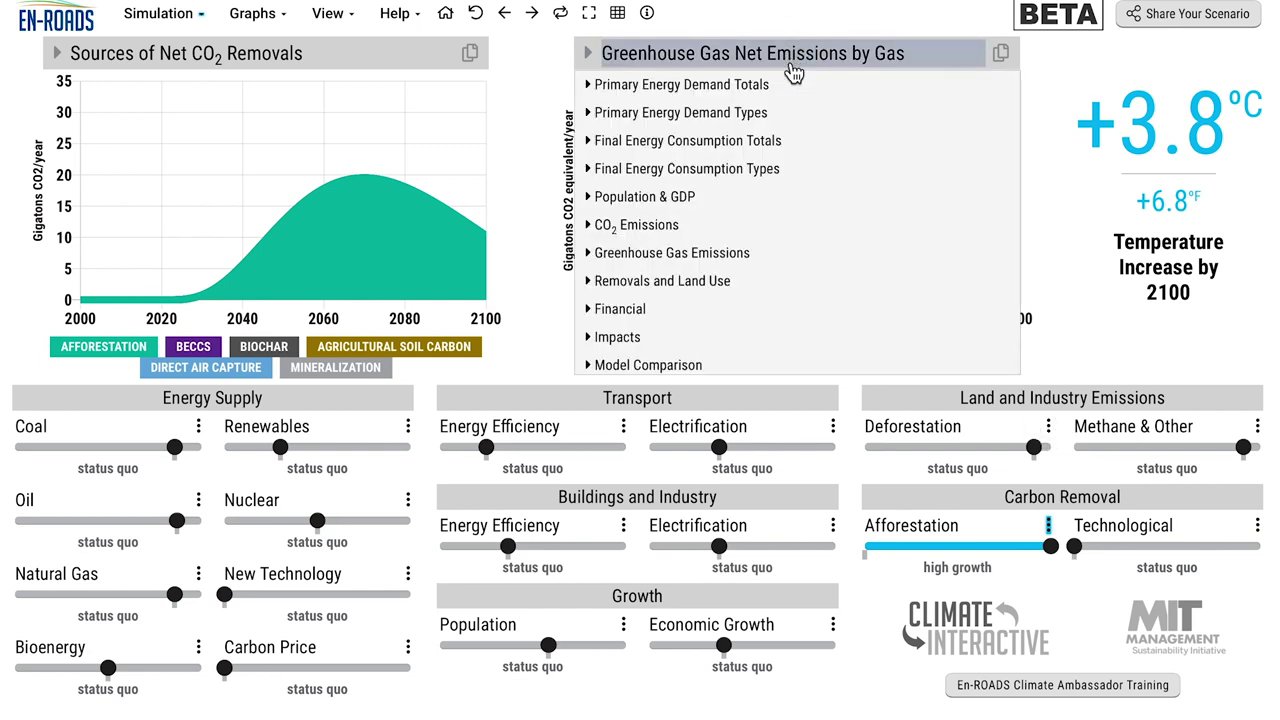
pyautogui.click(700, 226)
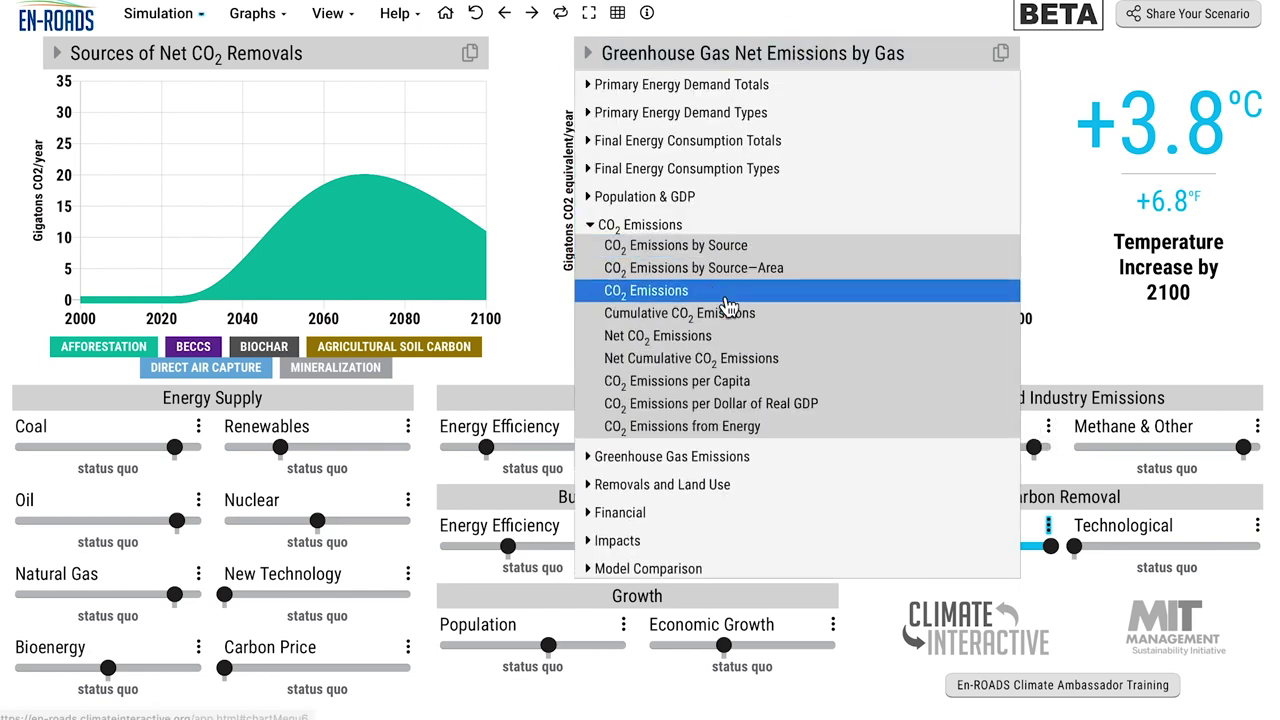
pyautogui.click(884, 366)
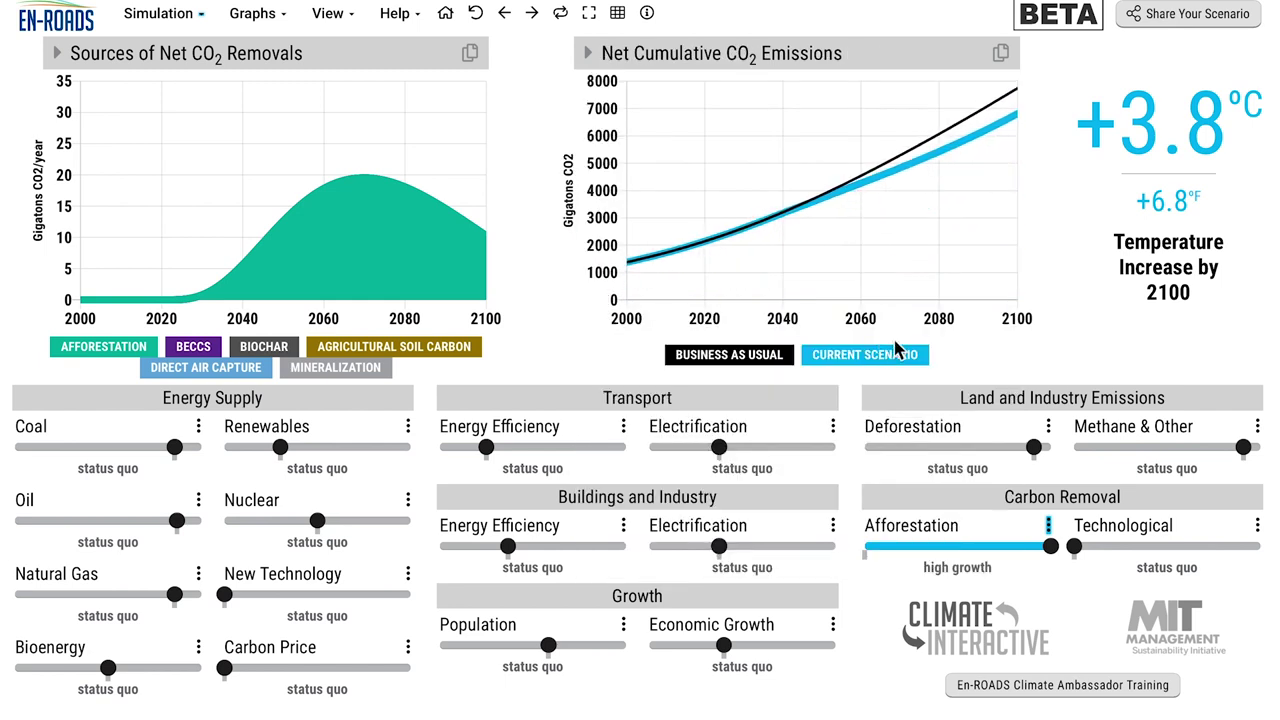
pyautogui.click(1008, 62)
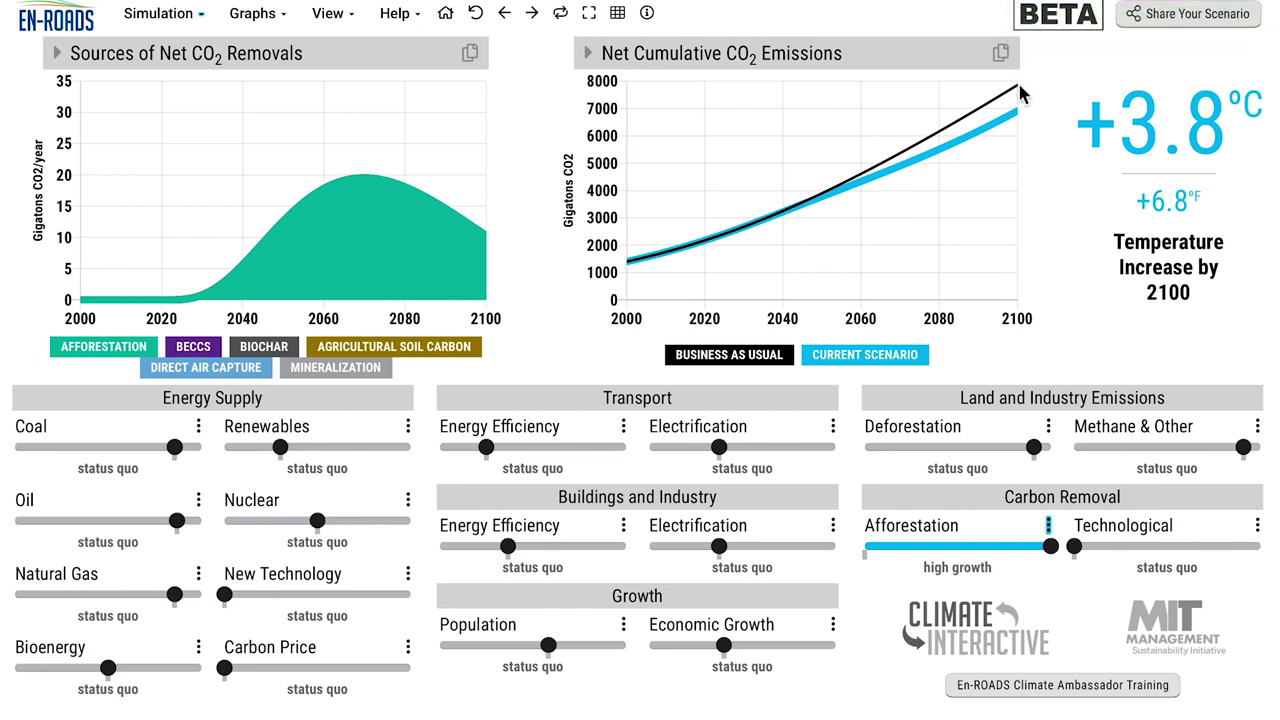
pyautogui.moveTo(1021, 96)
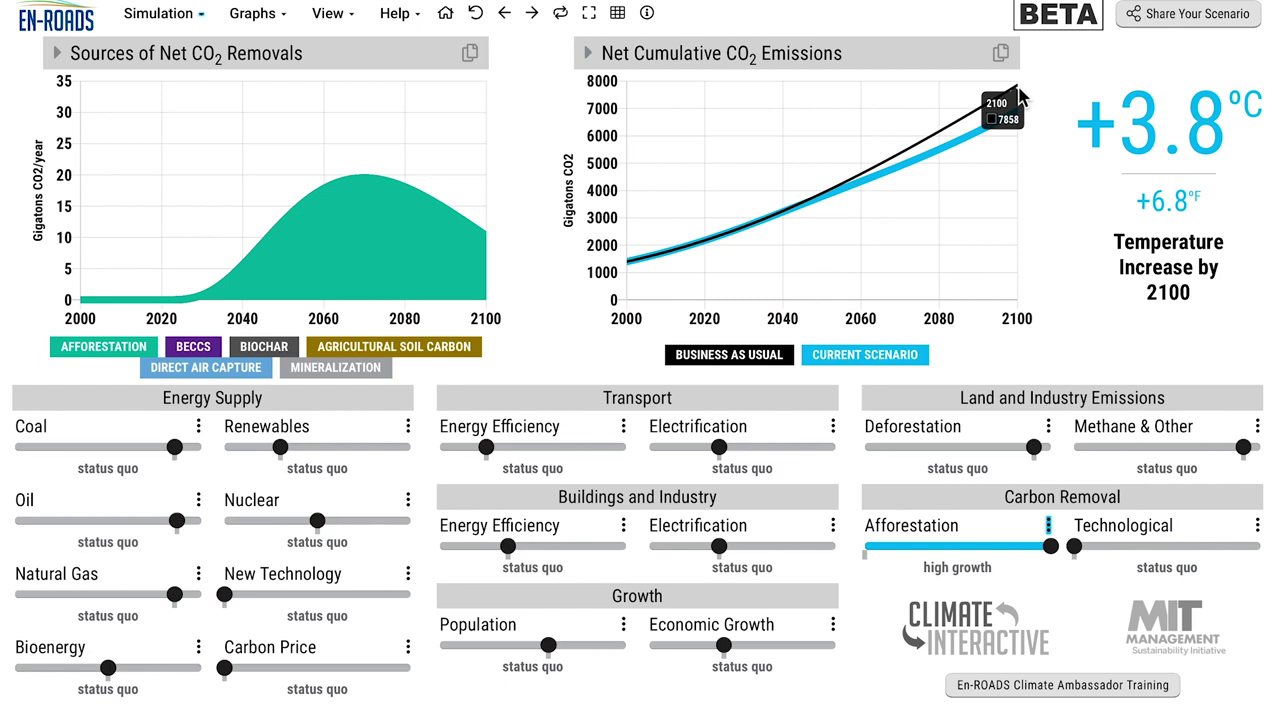
pyautogui.moveTo(1022, 118)
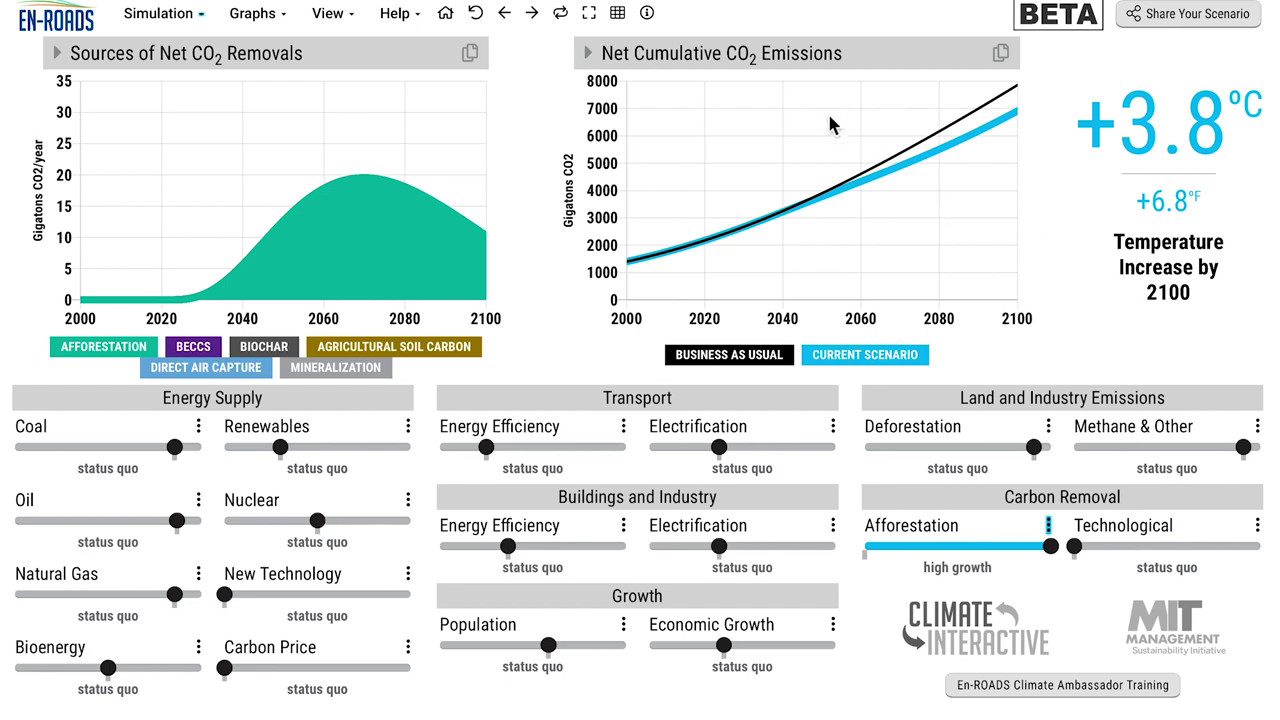
# Bring back the Greenhouse Gas Net Emissions by Gas graph from the overview of small graphs, with Afforestation kept at high growth
pyautogui.click(617, 13)
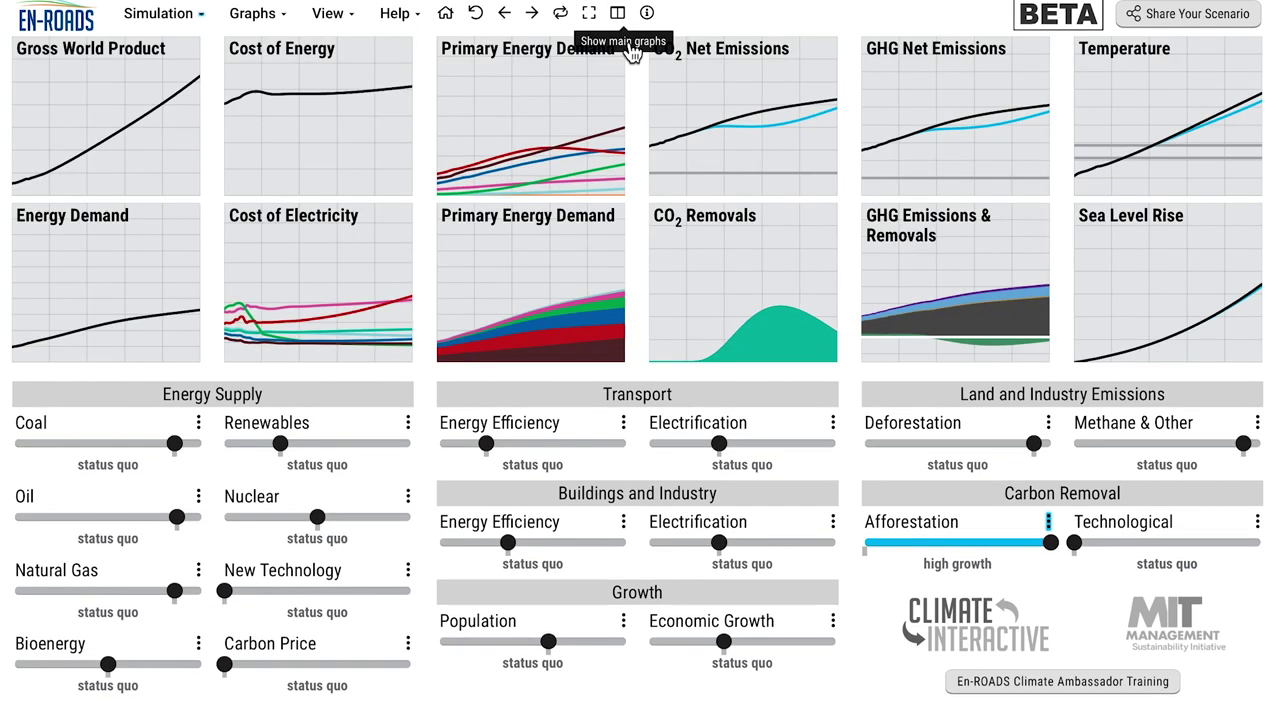
pyautogui.click(915, 270)
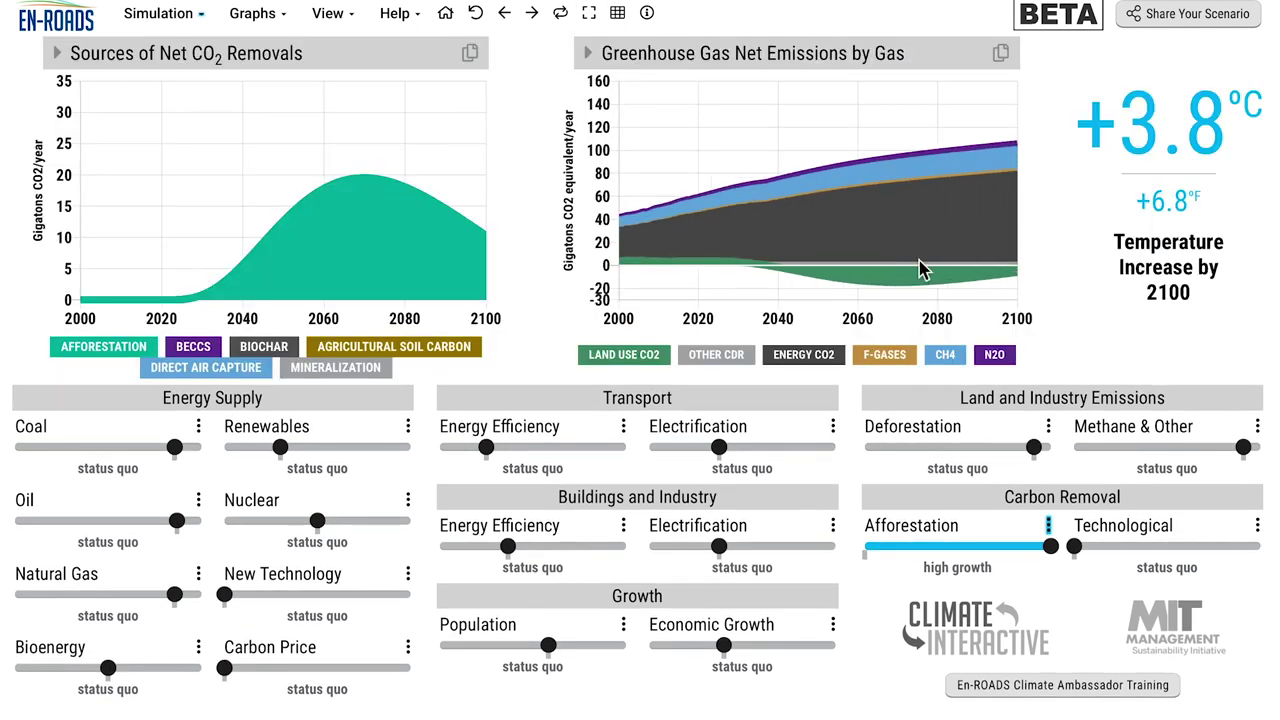
pyautogui.click(1051, 548)
pyautogui.moveTo(1051, 548)
pyautogui.mouseDown()
pyautogui.moveTo(914, 548)
pyautogui.moveTo(886, 562)
pyautogui.moveTo(1058, 548)
pyautogui.mouseUp()
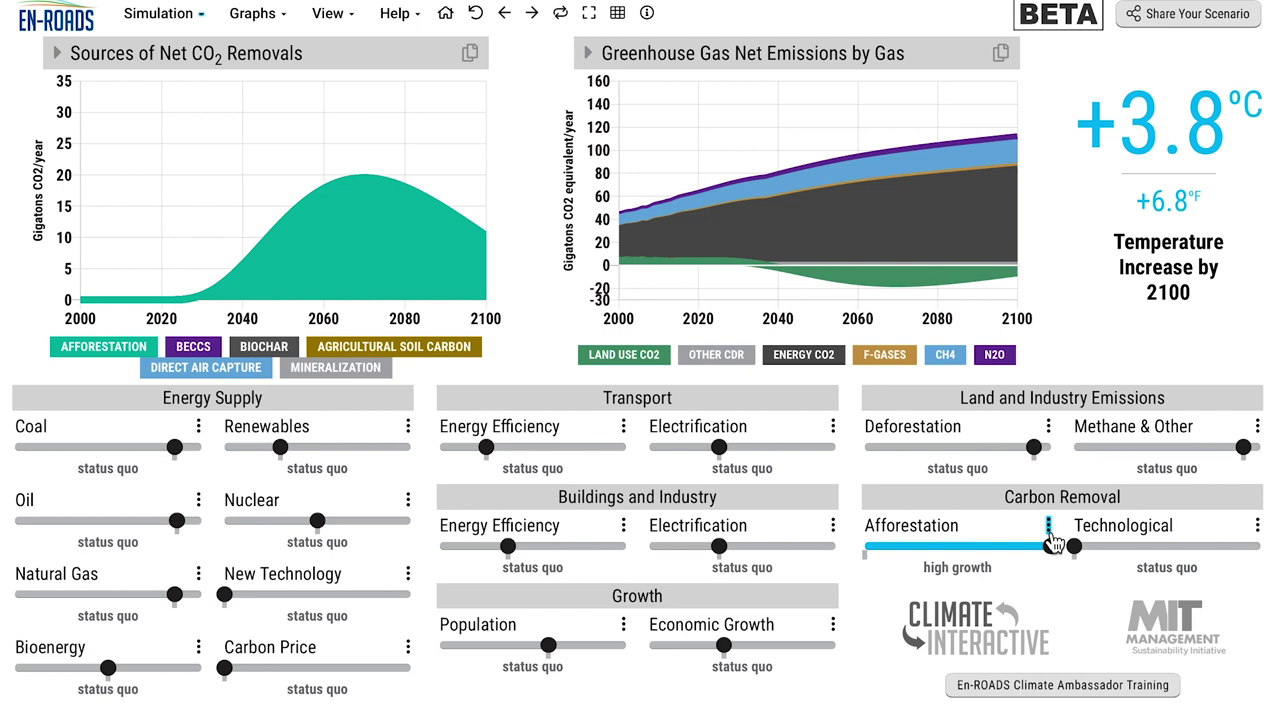
# Set Carbon Price to very high, Renewables to highly subsidized and transport Energy Efficiency to increased
pyautogui.click(317, 667)
pyautogui.click(392, 447)
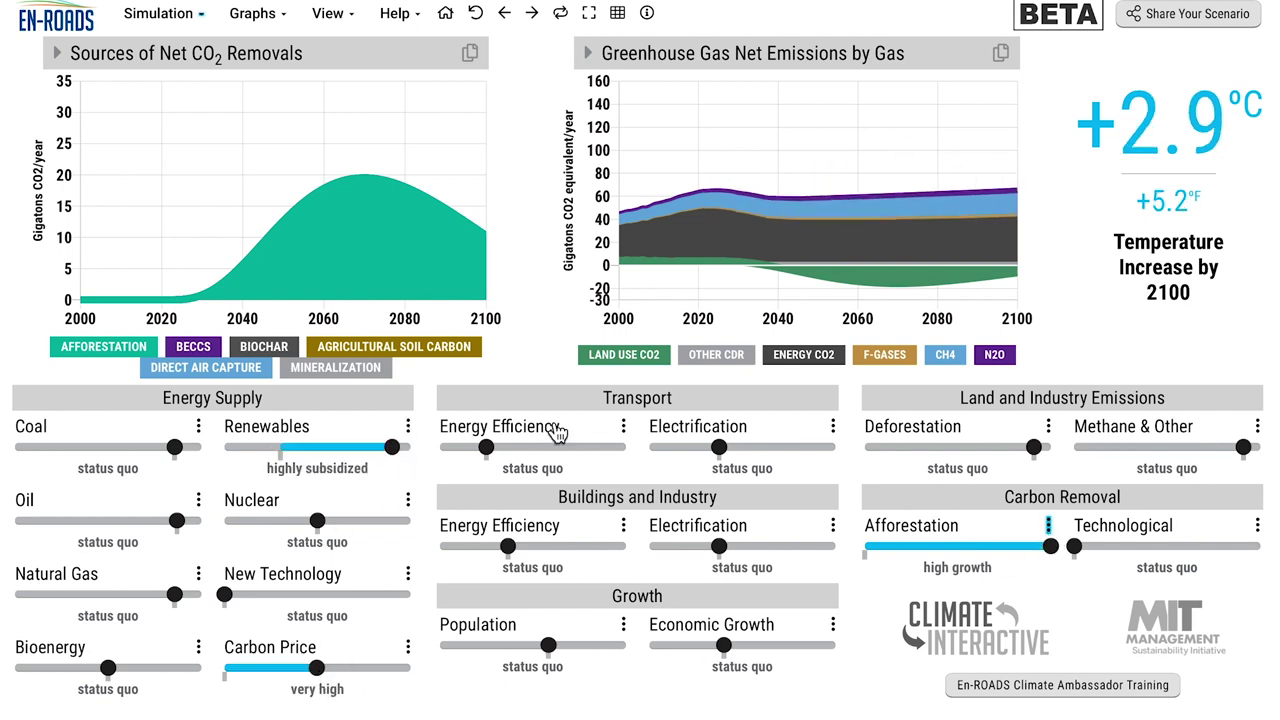
pyautogui.click(551, 447)
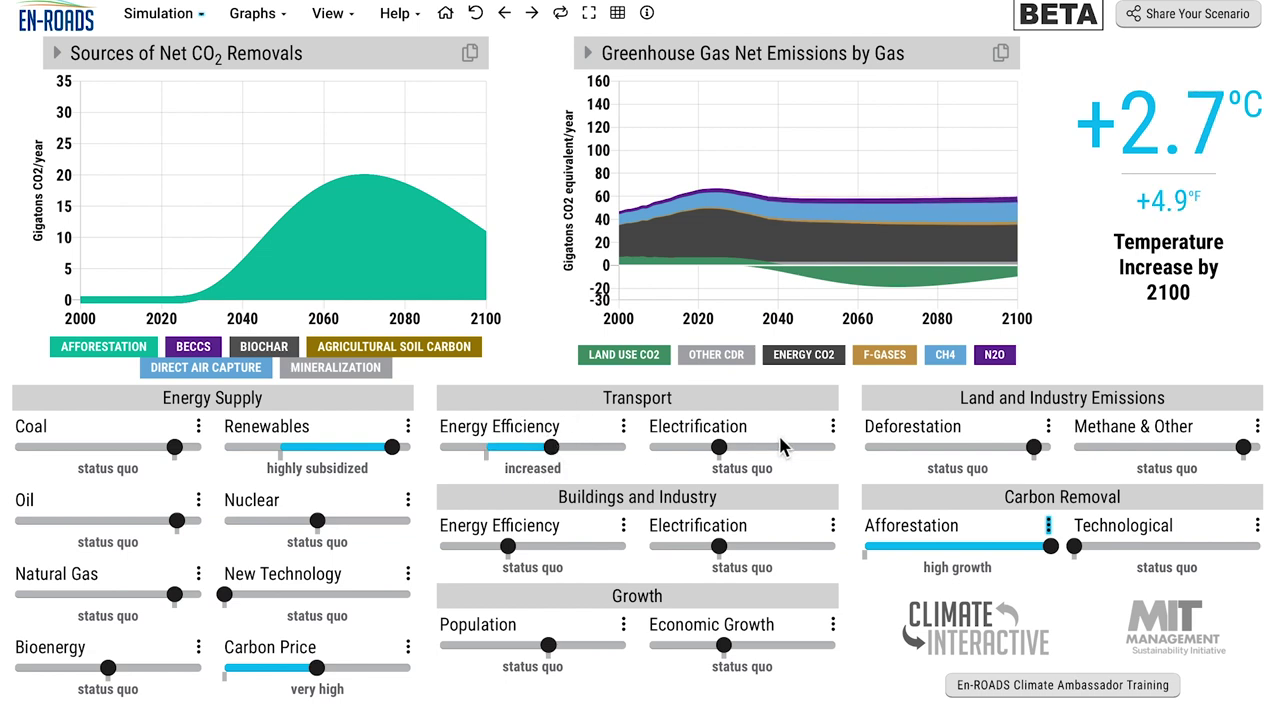
# Set Deforestation and Methane & Other to highly reduced, Technological carbon removal to low growth and transport Electrification to incentivized
pyautogui.click(925, 447)
pyautogui.click(1118, 447)
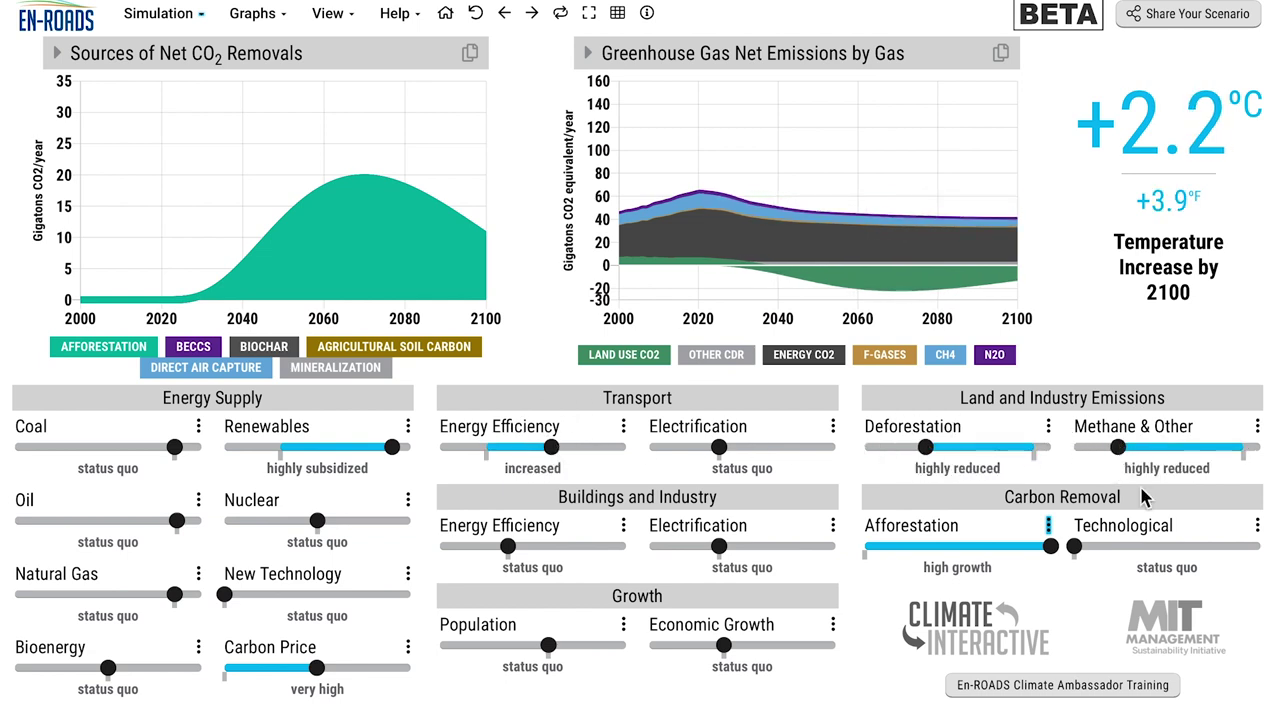
pyautogui.click(1124, 547)
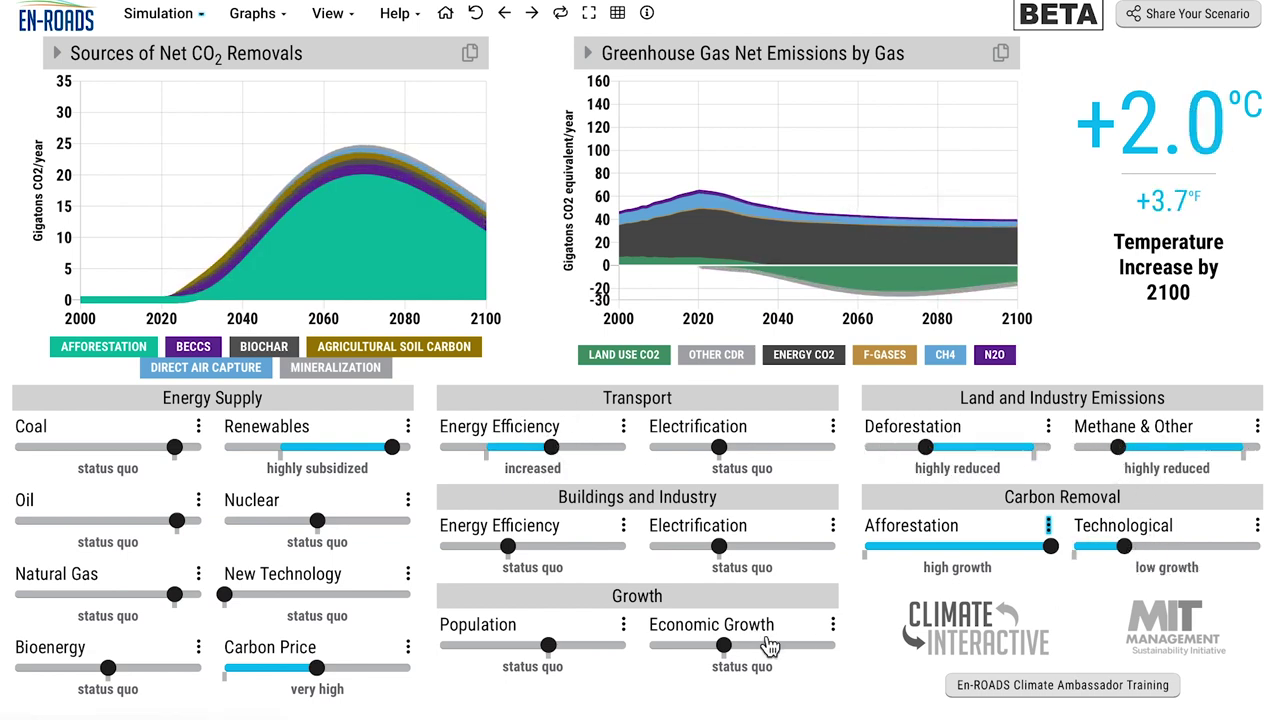
pyautogui.click(785, 449)
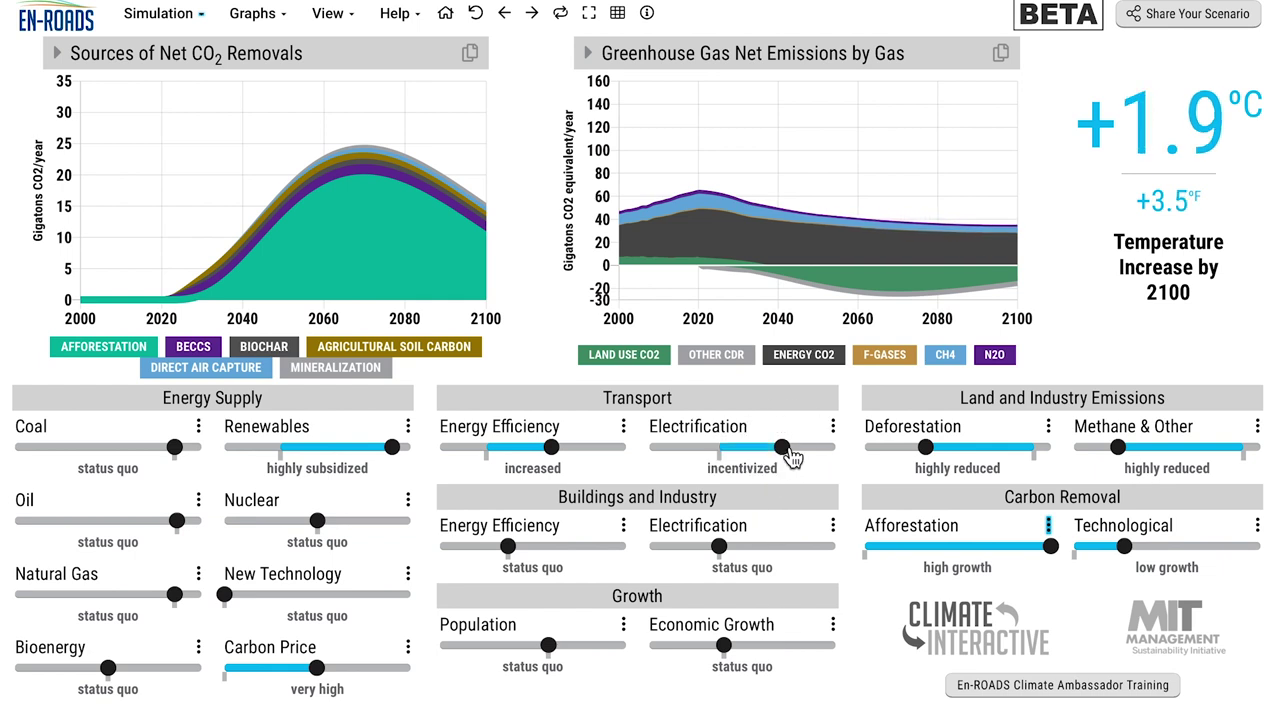